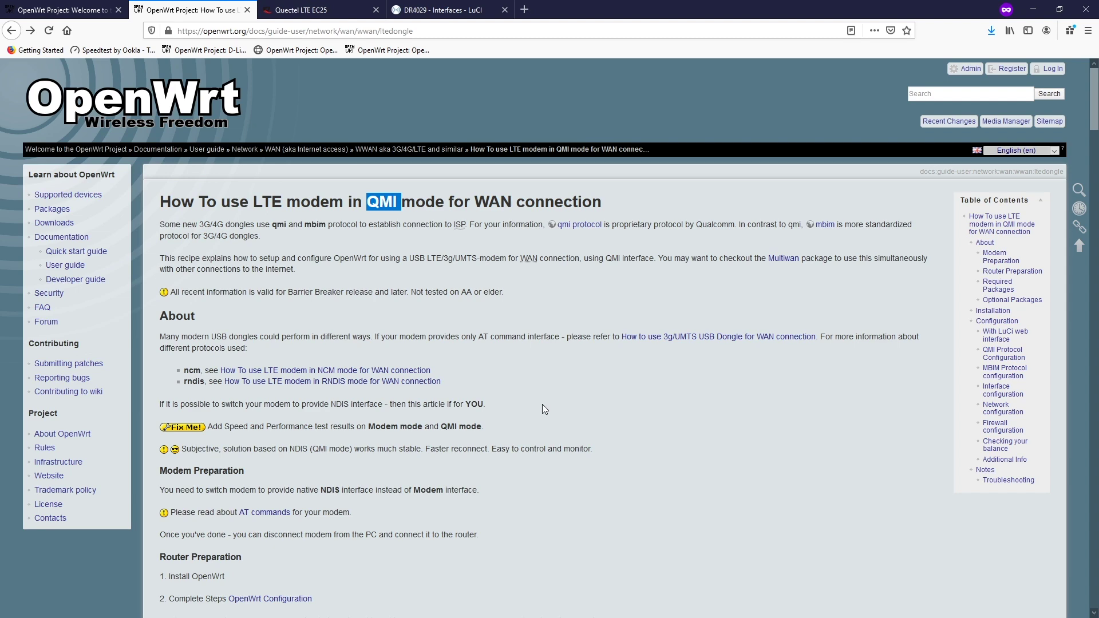
Scroll the QMI guide down to the required packages list, from usb-modeswitch to uqmi.
scroll(558, 390, "down", 3)
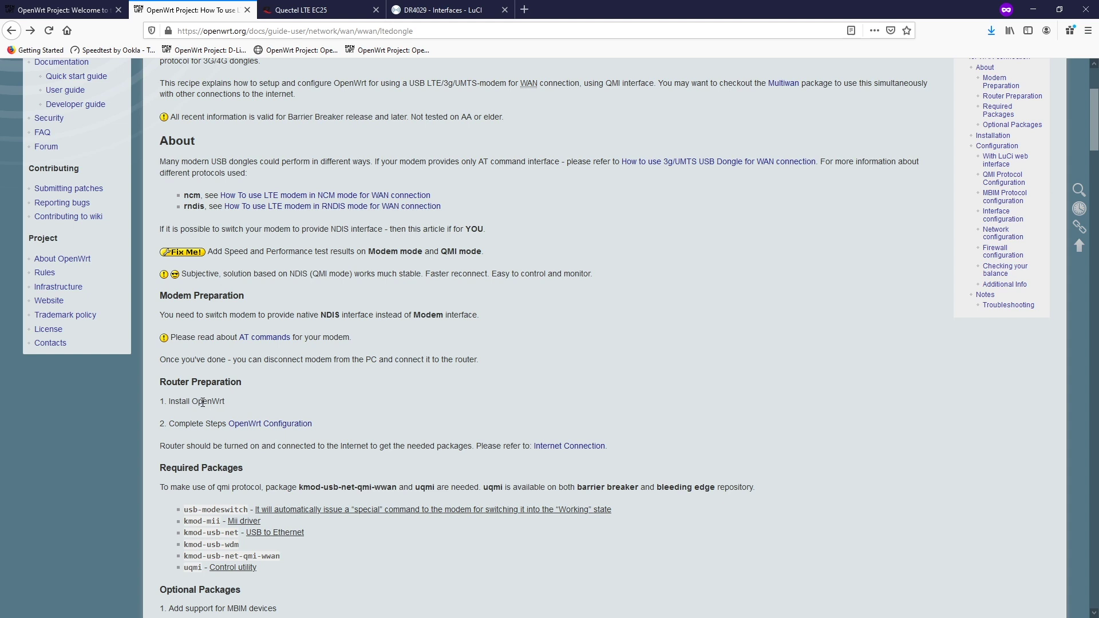
scroll(270, 410, "down", 2)
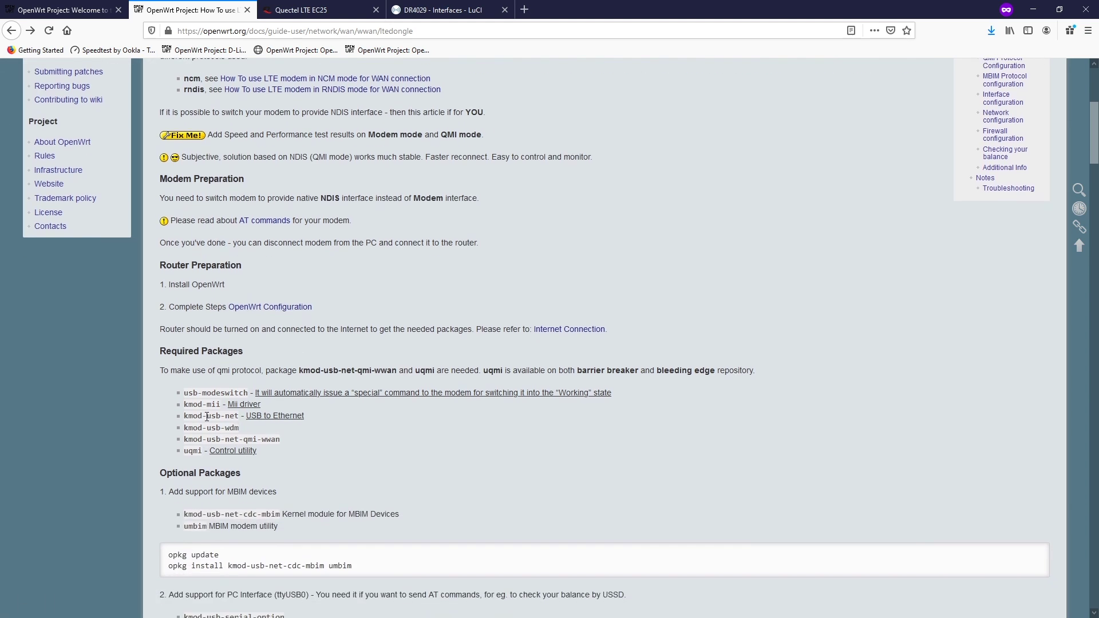
left_click_drag(186, 396, 243, 395)
left_click(518, 456)
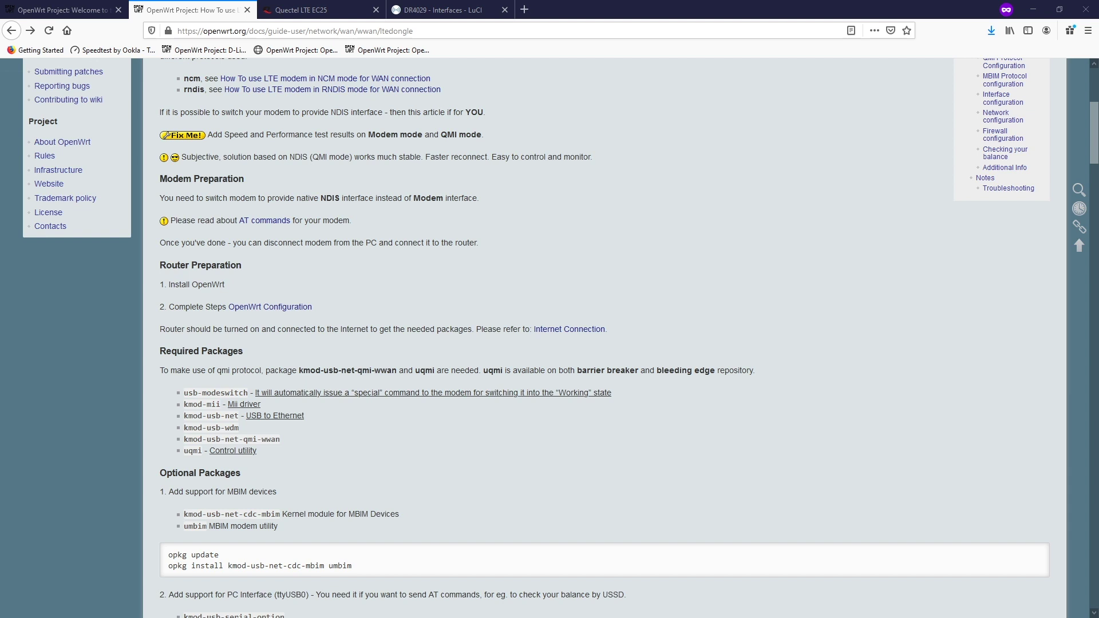
type("root")
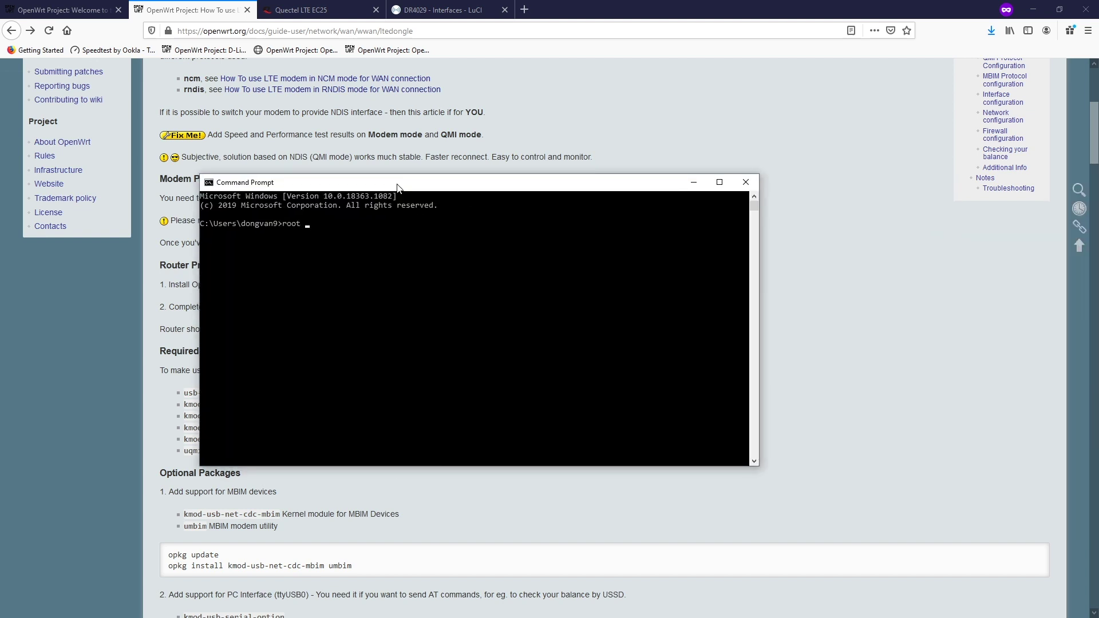
type(" 19")
key("BackSpace")
key("BackSpace")
key("BackSpace")
key("BackSpace")
key("BackSpace")
key("BackSpace")
key("BackSpace")
type("ssh root@192.1")
type("68.1.")
key("BackSpace")
type("29.1")
key("Return")
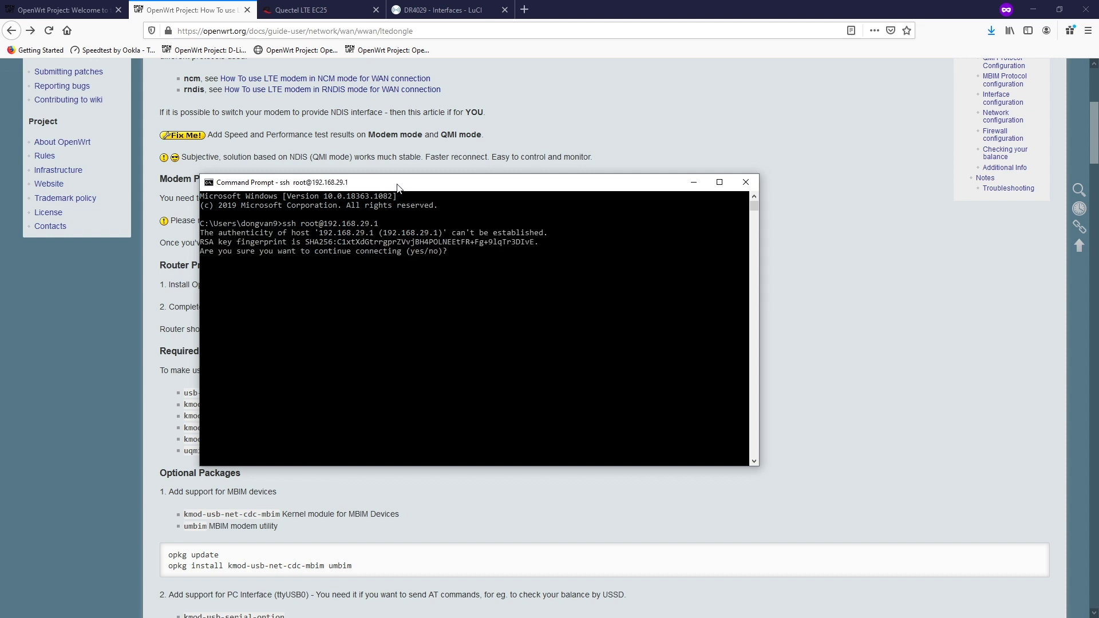
type("yes")
key("Return")
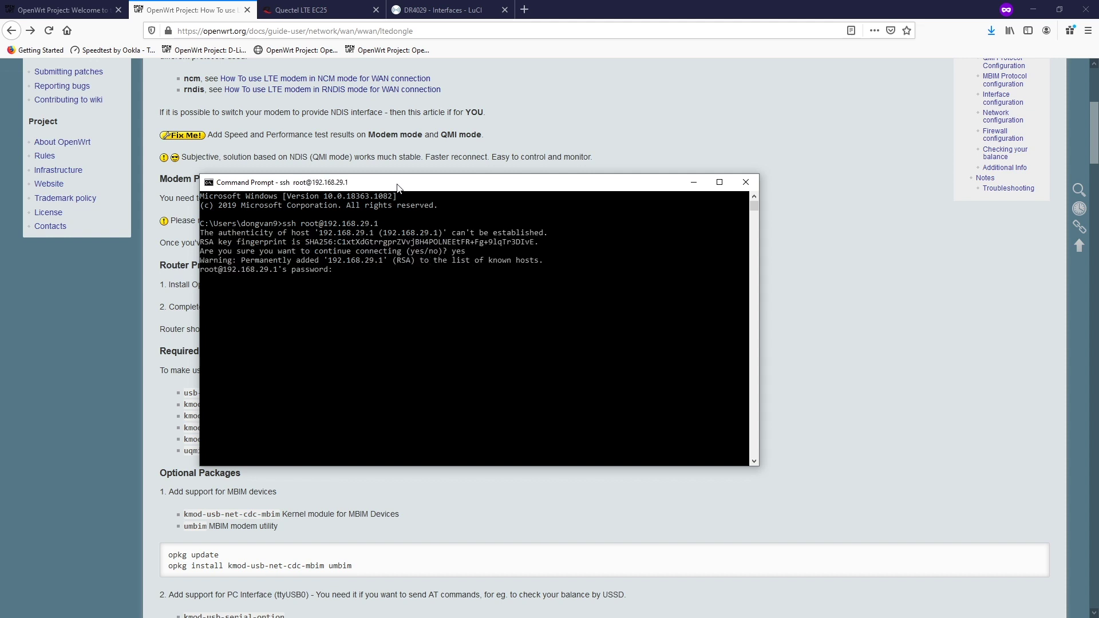
key("Return")
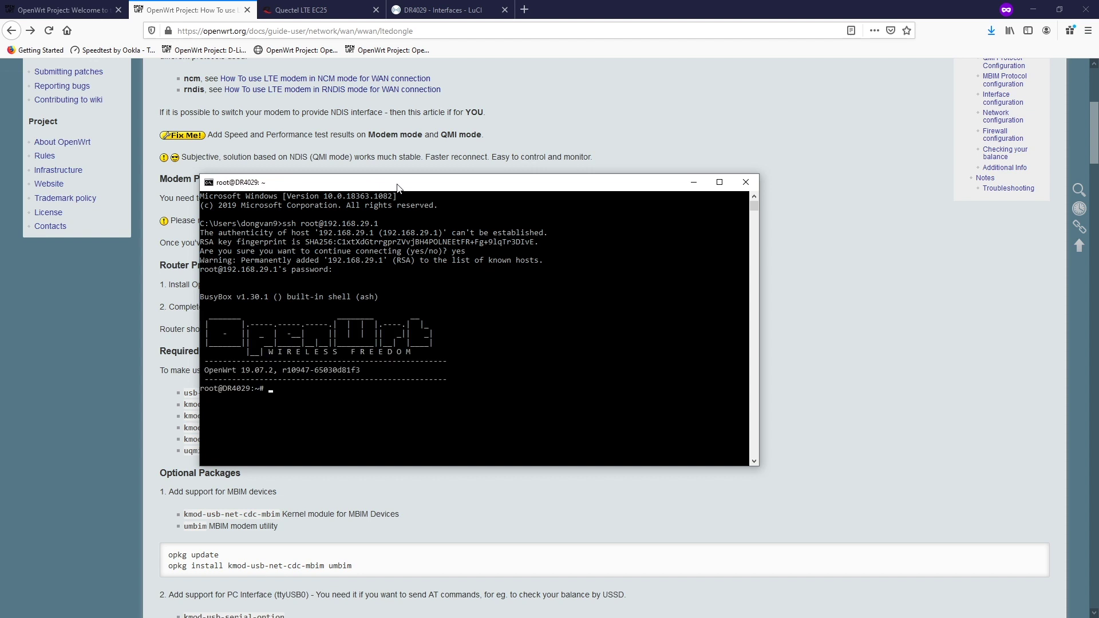
left_click_drag(399, 187, 628, 118)
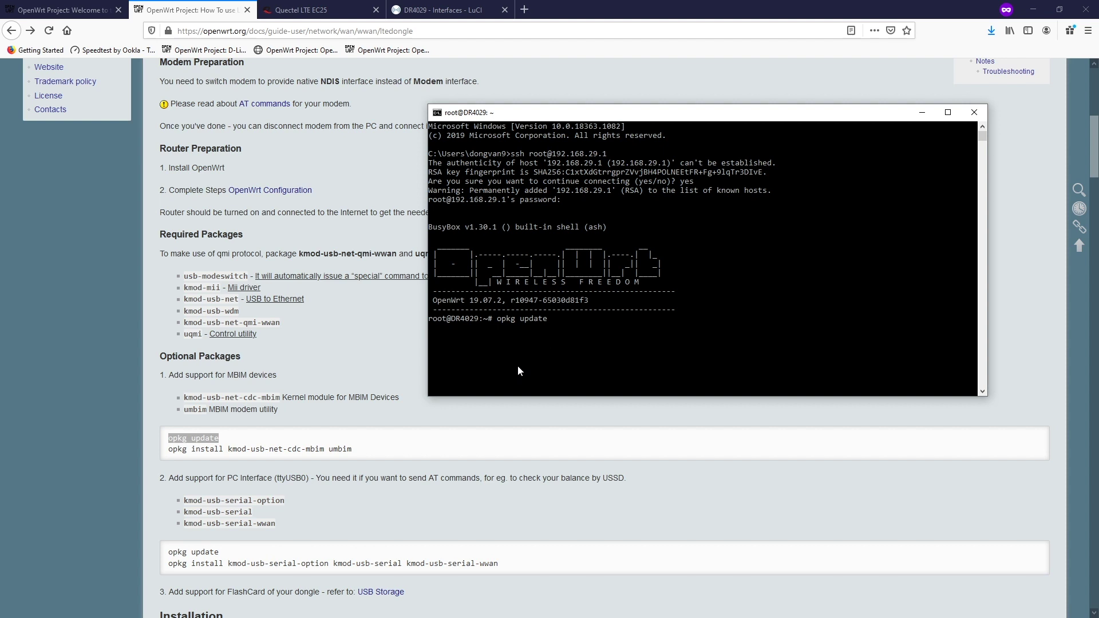
Select the MBIM and full package installation commands in the wiki guide.
left_click(396, 449)
left_click_drag(351, 449, 168, 450)
key("alt+Tab")
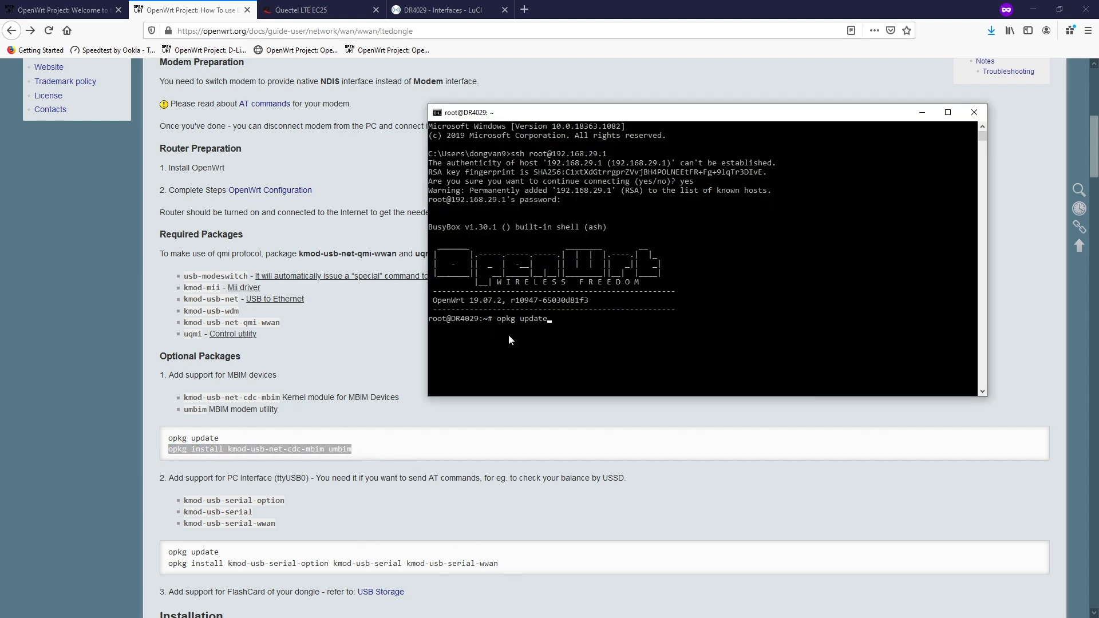
left_click(504, 497)
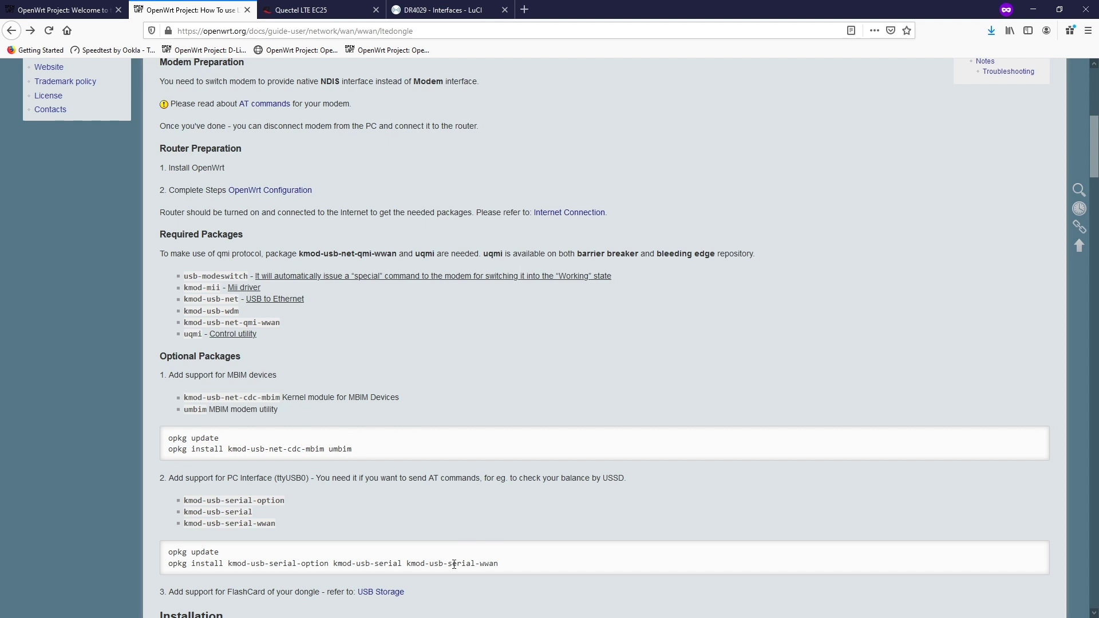
left_click_drag(520, 565, 168, 565)
scroll(255, 541, "down", 3)
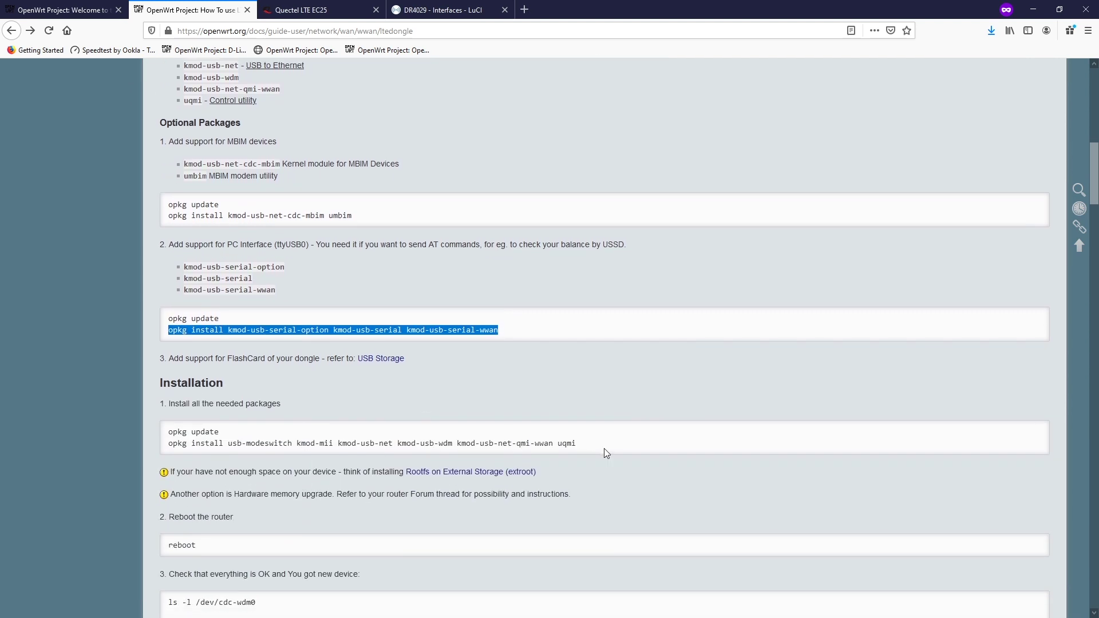
left_click_drag(608, 447, 161, 443)
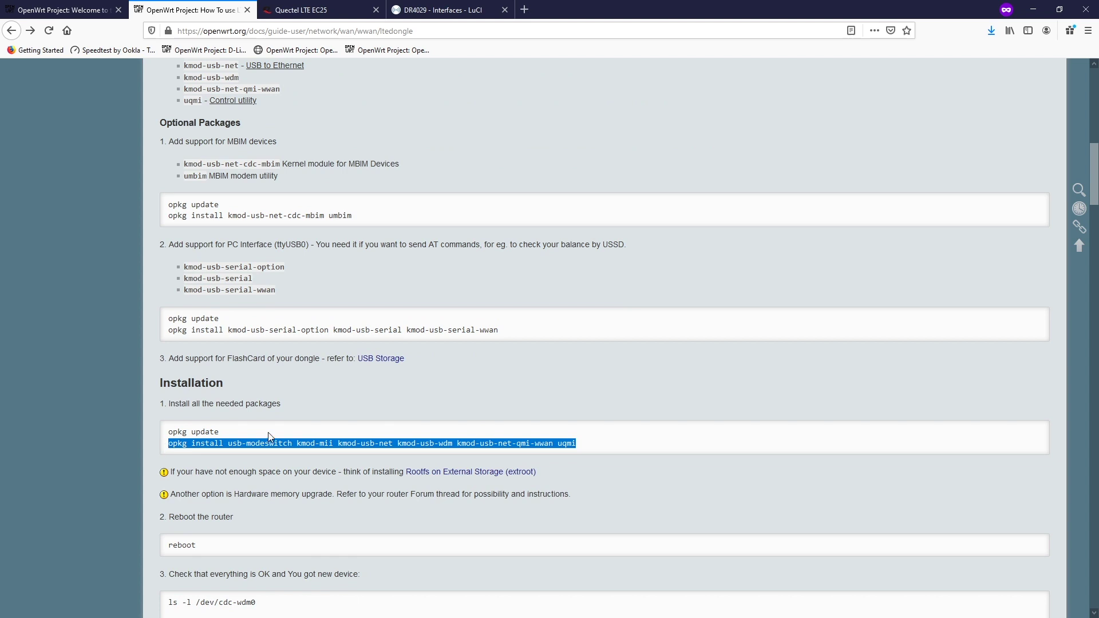
scroll(271, 435, "down", 1)
scroll(316, 417, "up", 2)
left_click_drag(358, 274, 153, 283)
key("ctrl+c")
Paste the install command into the router shell, then erase it and return to the guide.
key("alt+Tab")
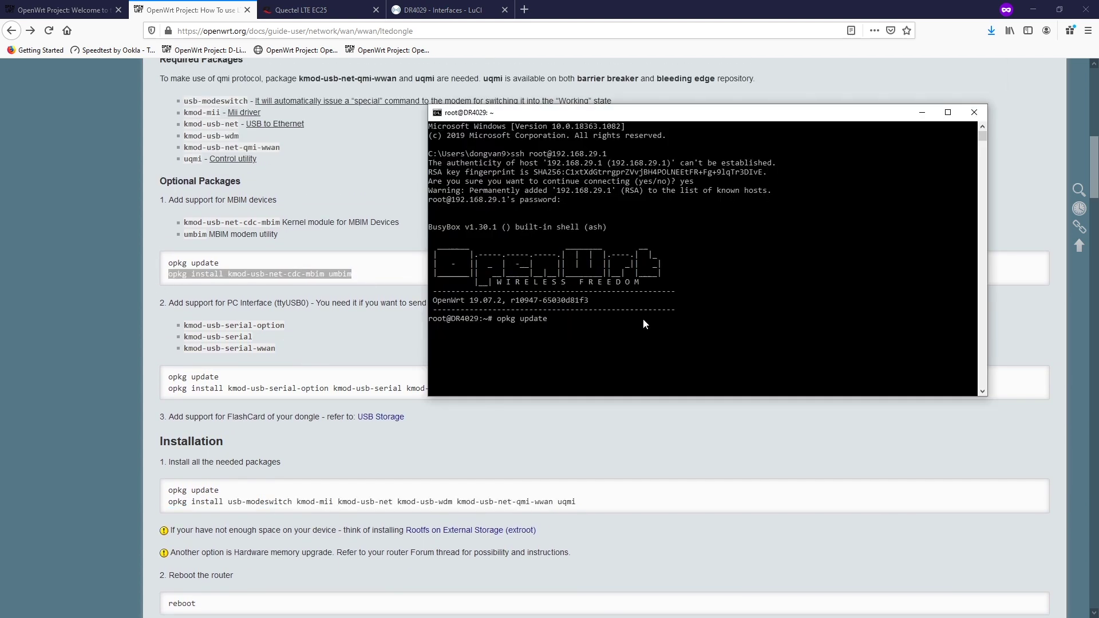
key("BackSpace")
key("BackSpace")
key("BackSpace")
key("BackSpace")
key("BackSpace")
key("BackSpace")
key("BackSpace")
key("BackSpace")
key("BackSpace")
key("BackSpace")
right_click(547, 336)
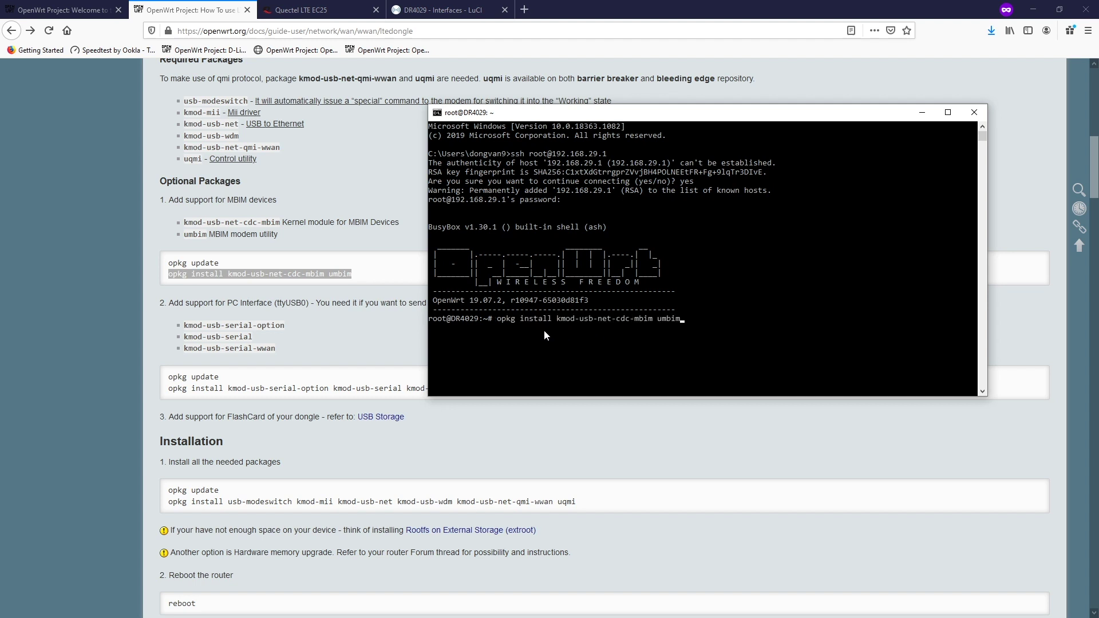
key("BackSpace")
key("BackSpace")
key("BackSpace")
key("BackSpace")
key("BackSpace")
key("BackSpace")
key("BackSpace")
key("BackSpace")
key("BackSpace")
key("BackSpace")
key("BackSpace")
key("BackSpace")
key("BackSpace")
key("BackSpace")
key("BackSpace")
key("BackSpace")
key("BackSpace")
key("BackSpace")
key("BackSpace")
key("BackSpace")
key("BackSpace")
key("BackSpace")
key("BackSpace")
key("BackSpace")
key("BackSpace")
key("BackSpace")
key("BackSpace")
key("BackSpace")
key("BackSpace")
key("BackSpace")
left_click(504, 439)
scroll(493, 431, "down", 4)
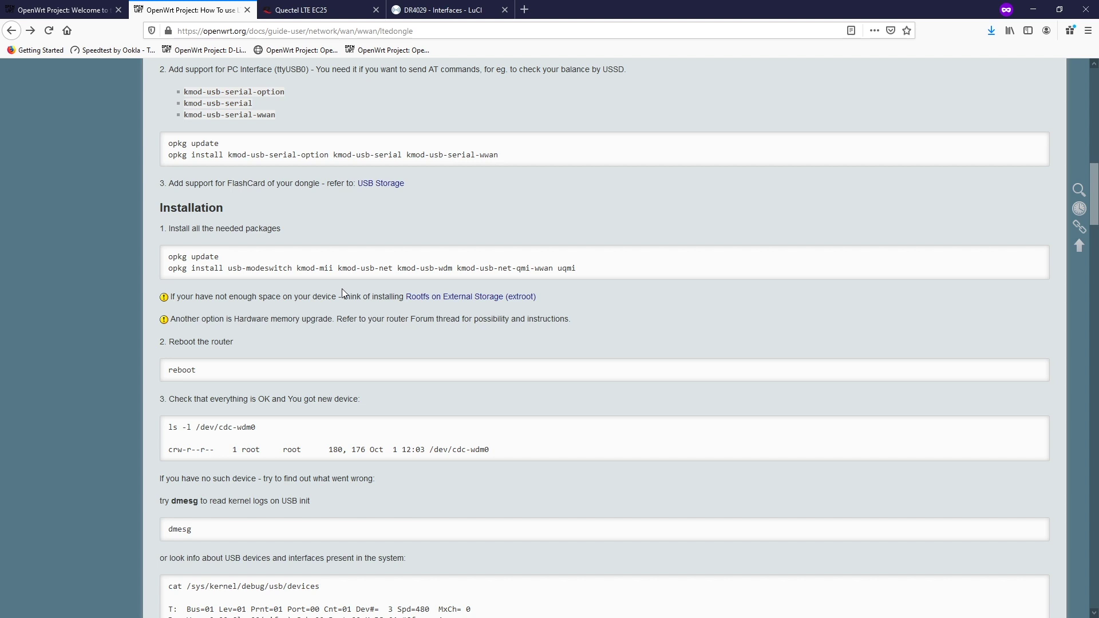
Select the optional and serial-support opkg install lines in the guide.
scroll(342, 291, "up", 5)
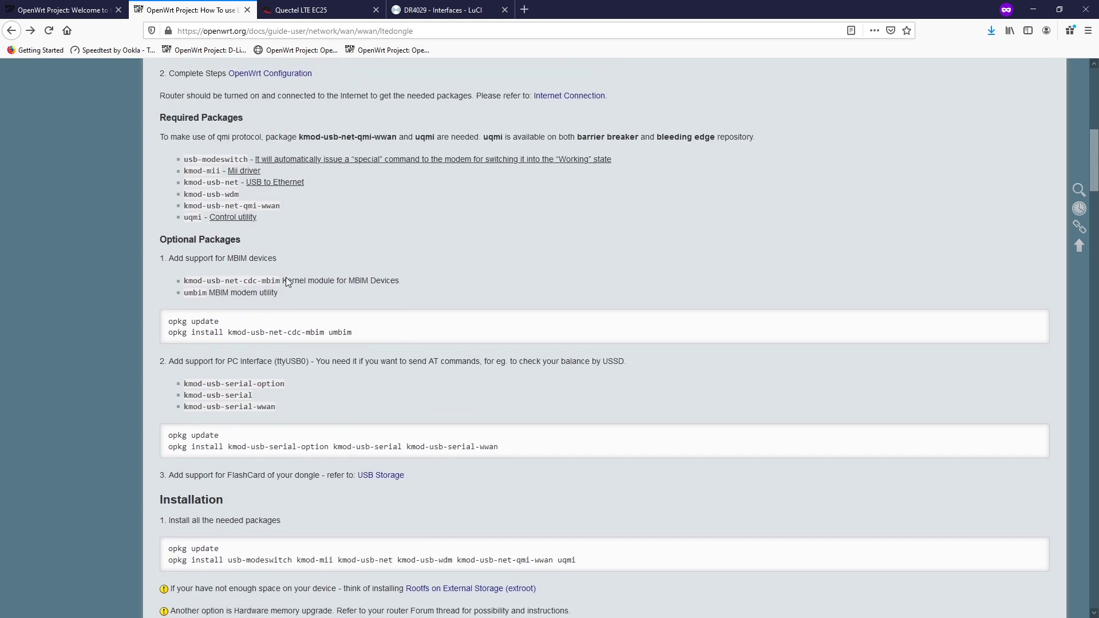
left_click_drag(363, 337, 158, 338)
scroll(521, 363, "down", 2)
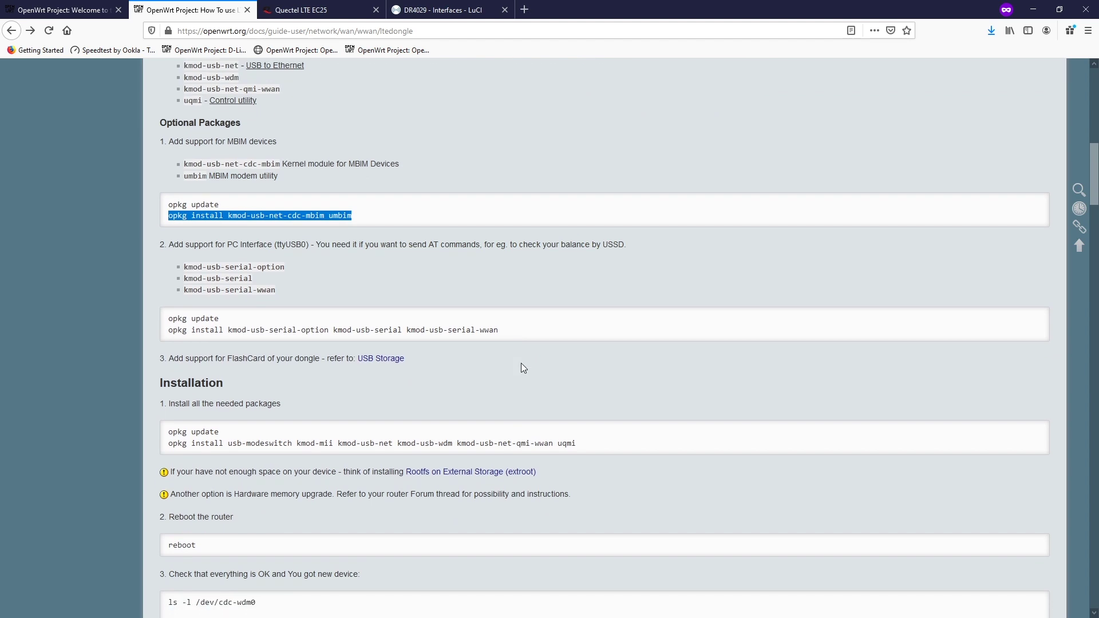
left_click_drag(516, 332, 178, 327)
scroll(573, 314, "down", 3)
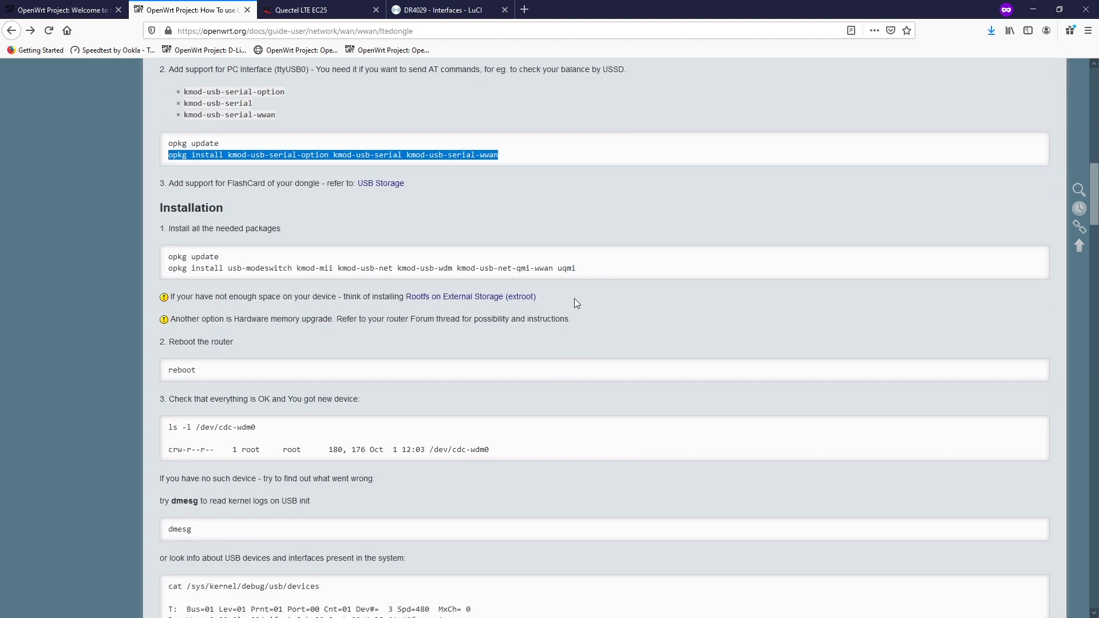
left_click_drag(585, 271, 143, 273)
scroll(422, 366, "down", 2)
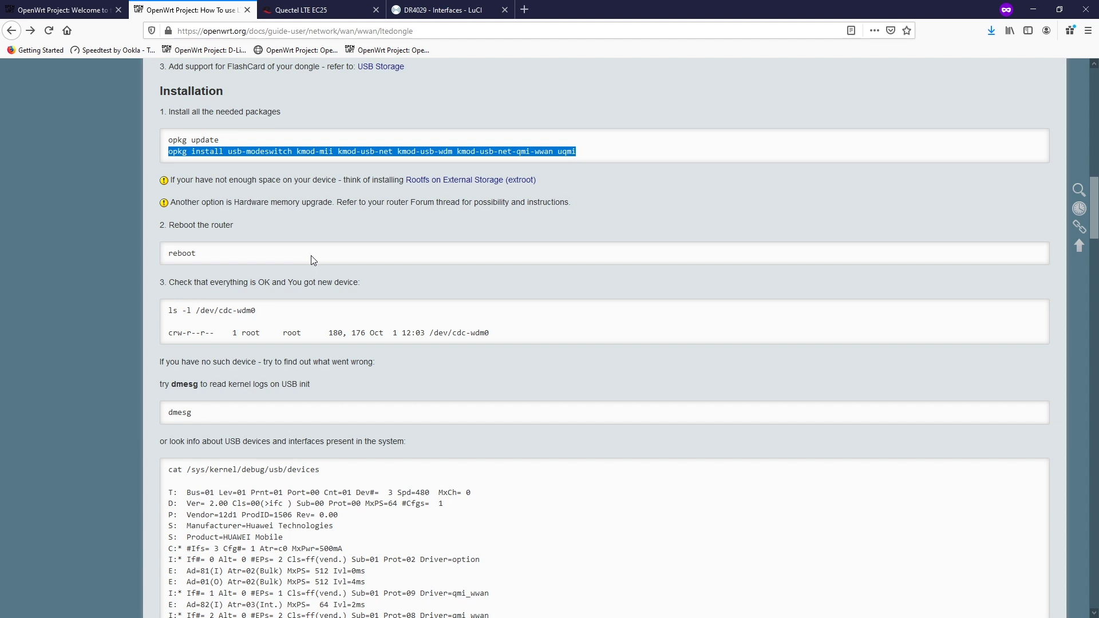
key("alt+Tab")
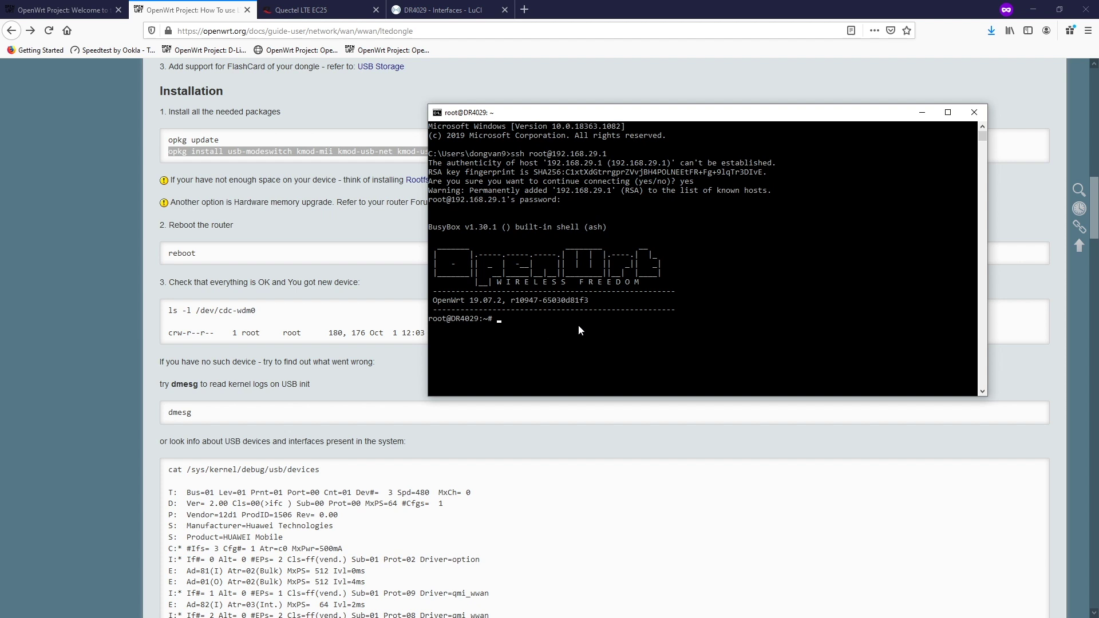
Run ls -l /dev/cdc-wdm0 on the router to confirm the modem device exists.
left_click(256, 322)
left_click_drag(262, 312, 153, 315)
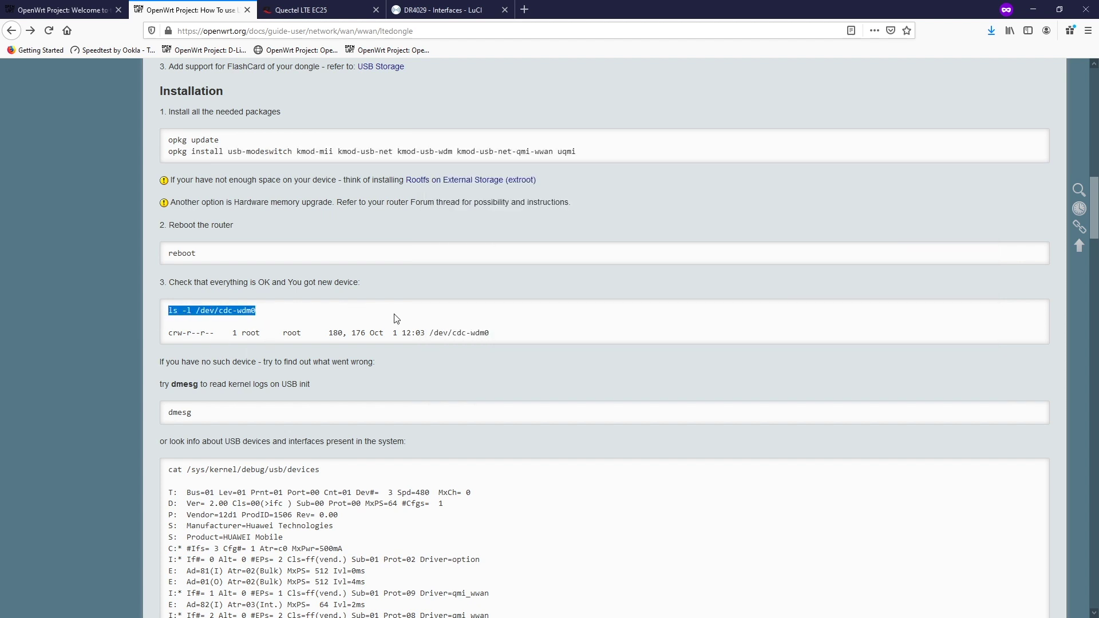
key("alt+Tab")
right_click(554, 343)
key("Return")
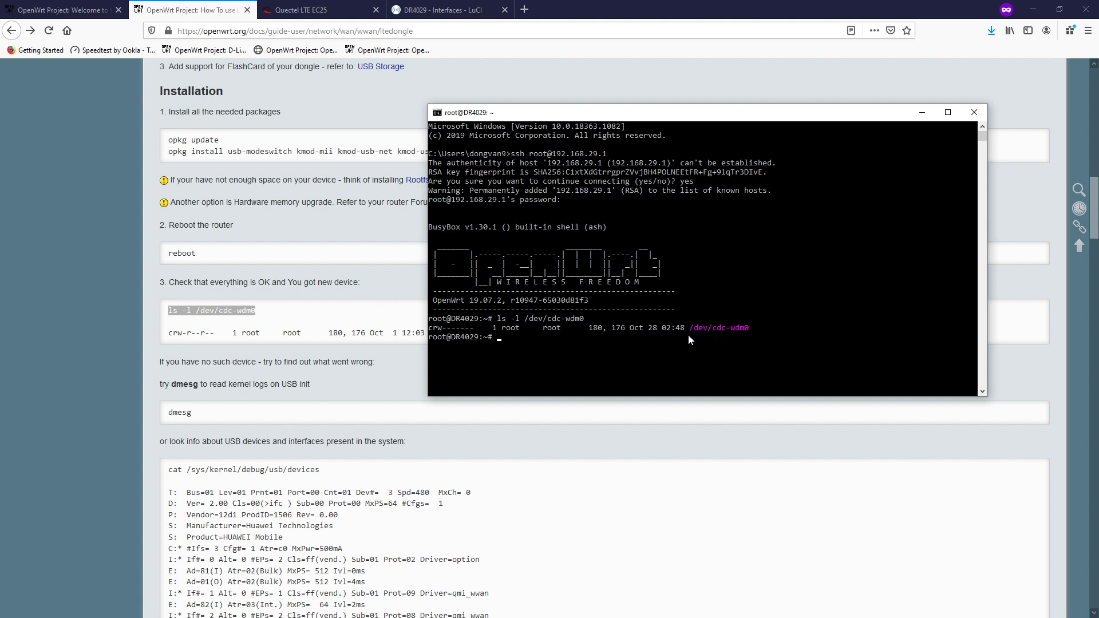
left_click_drag(692, 331, 754, 331)
left_click(771, 328)
Search the router's kernel log with dmesg | grep usb.
left_click(637, 355)
type("dmesg | grep usb")
key("Return")
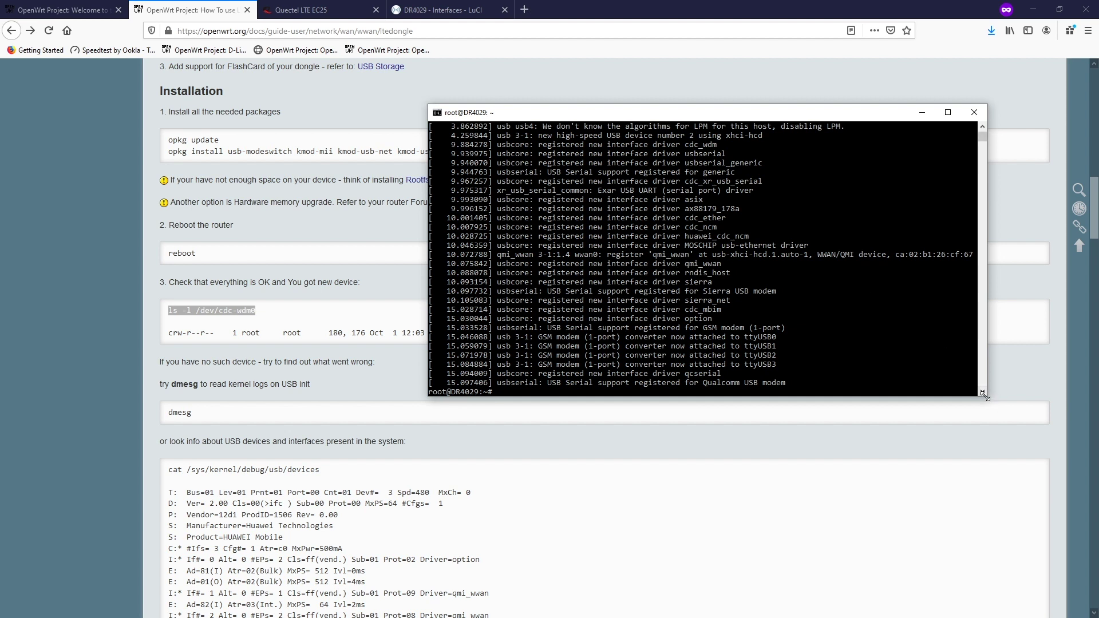
Run ls /dev/tty, then ls /dev | grep ttyUSB to list ttyUSB0–ttyUSB3.
left_click_drag(986, 397, 1080, 513)
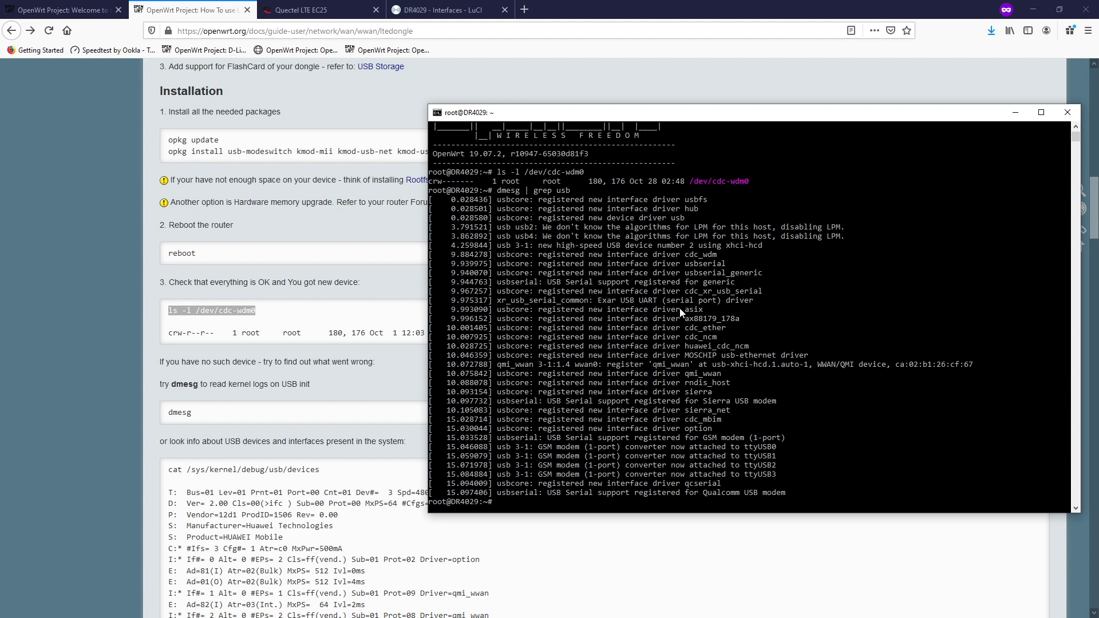
type("ls /dev/tty")
key("Return")
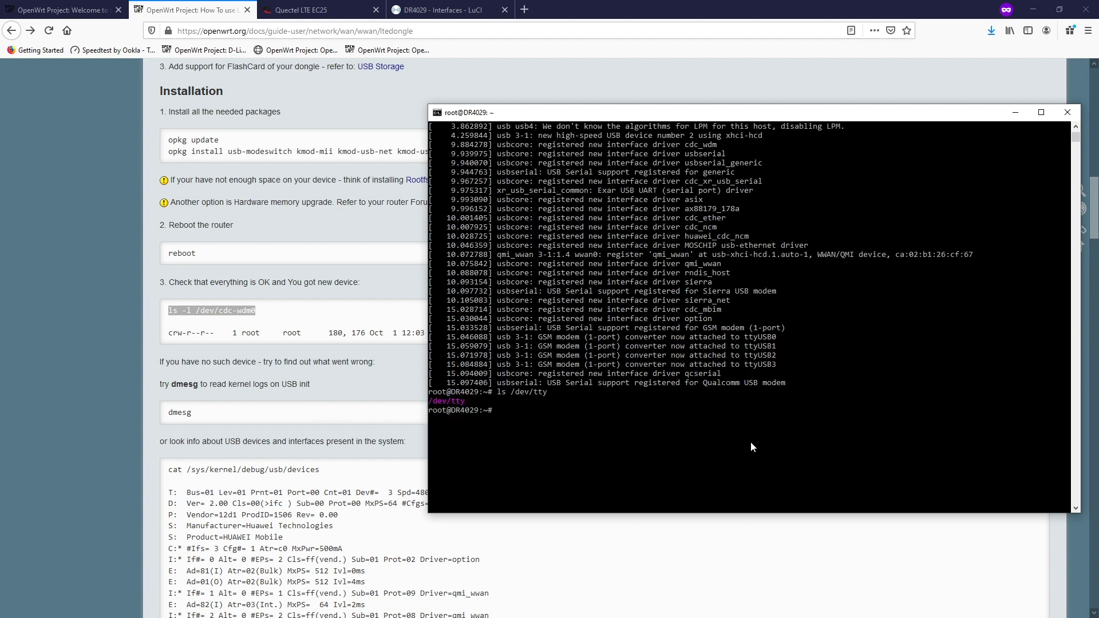
key("Up")
key("BackSpace")
key("BackSpace")
key("BackSpace")
type("| grep ttyUSB")
key("Return")
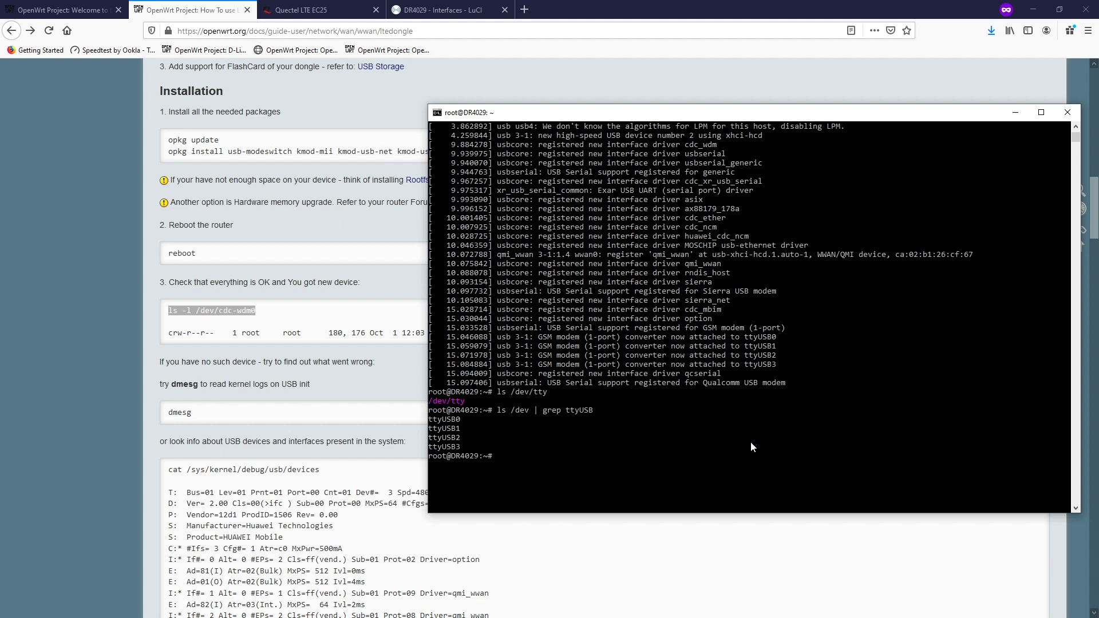
left_click_drag(466, 447, 427, 422)
left_click(528, 452)
left_click(309, 352)
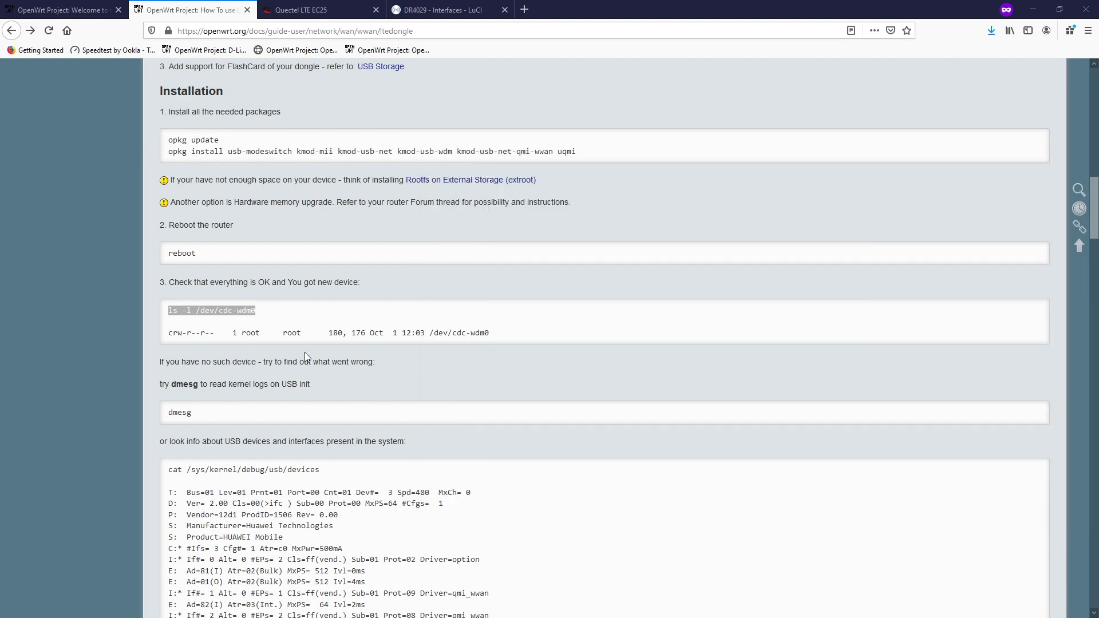
key("alt+Tab")
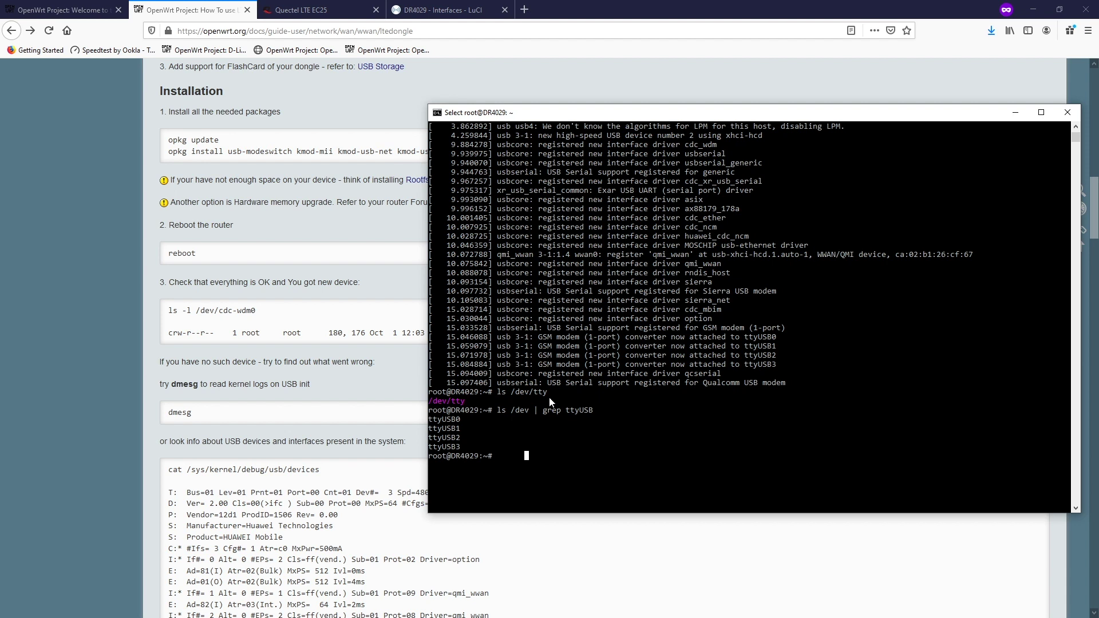
Launch minicom -s and check the serial port is /dev/ttyUSB3 at 115200 8N1.
key("Escape")
type("minicom -s")
key("Return")
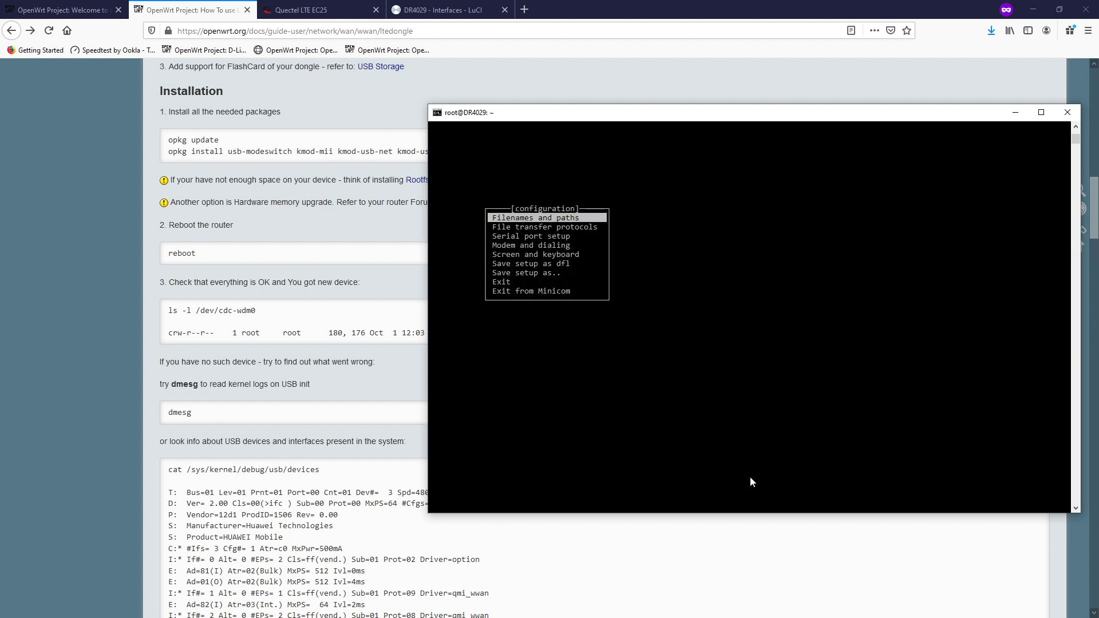
key("Down")
key("Down")
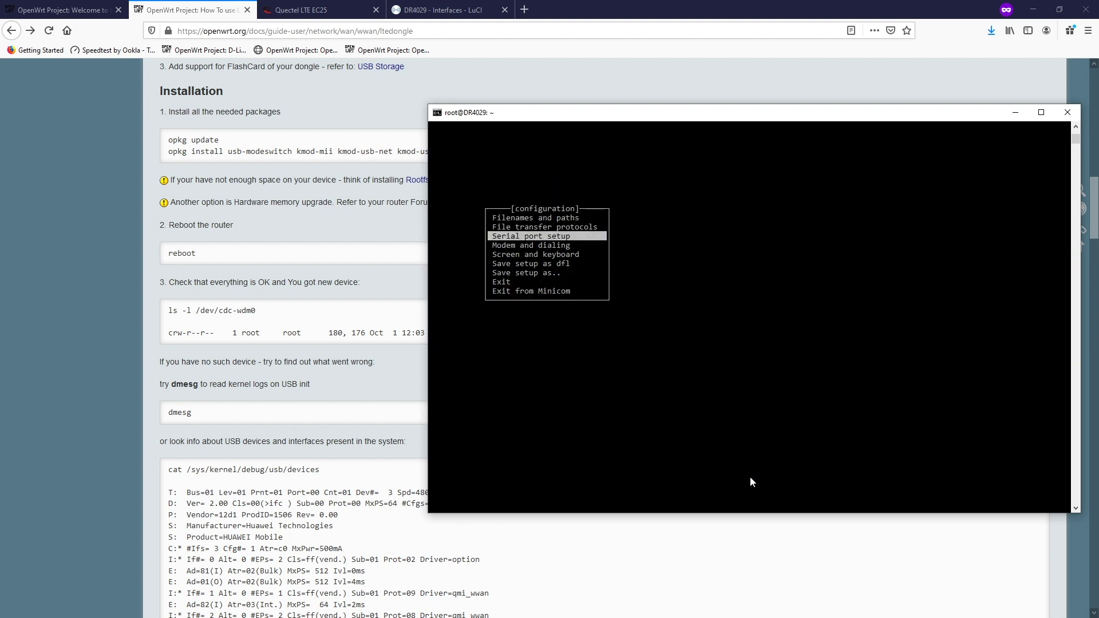
key("Return")
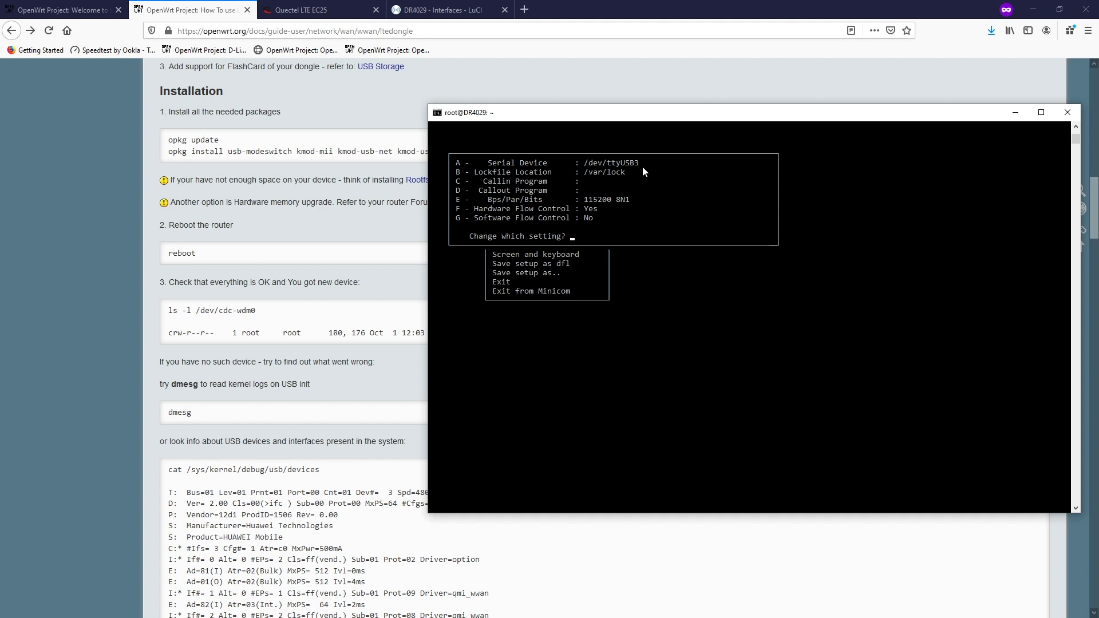
key("Return")
Send AT, the operator query and AT+QNWINFO, getting unifi and TDD LTE band 40.
key("Escape")
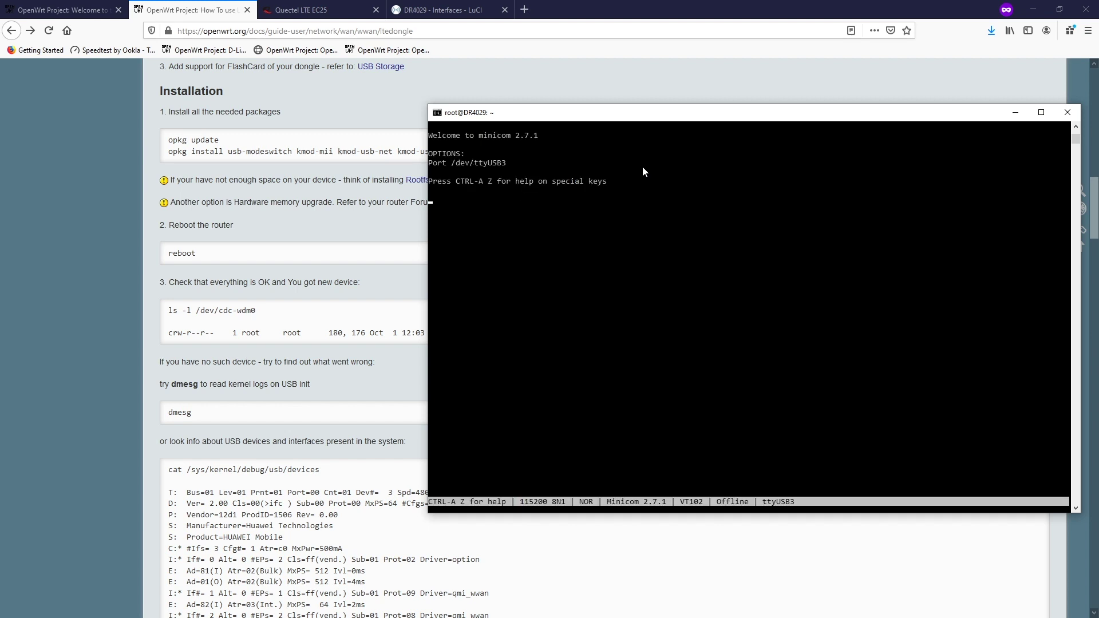
type("AT")
key("Return")
type("A")
type("T+CI")
type("OPS")
type("?")
key("Return")
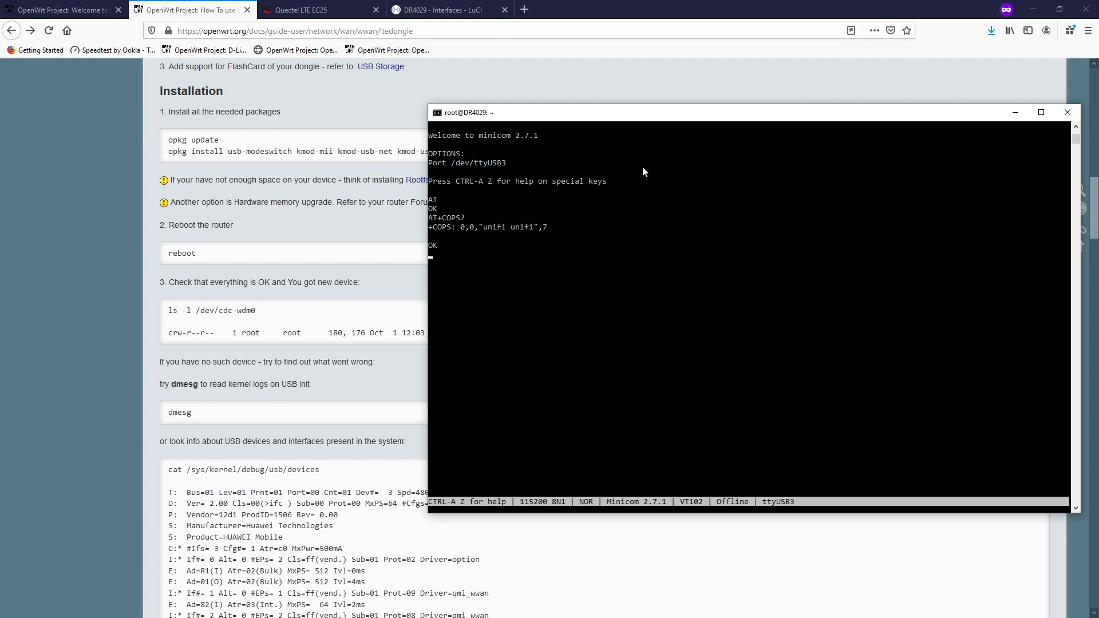
left_click(572, 235)
type("AT+QNWINFOO")
key("Return")
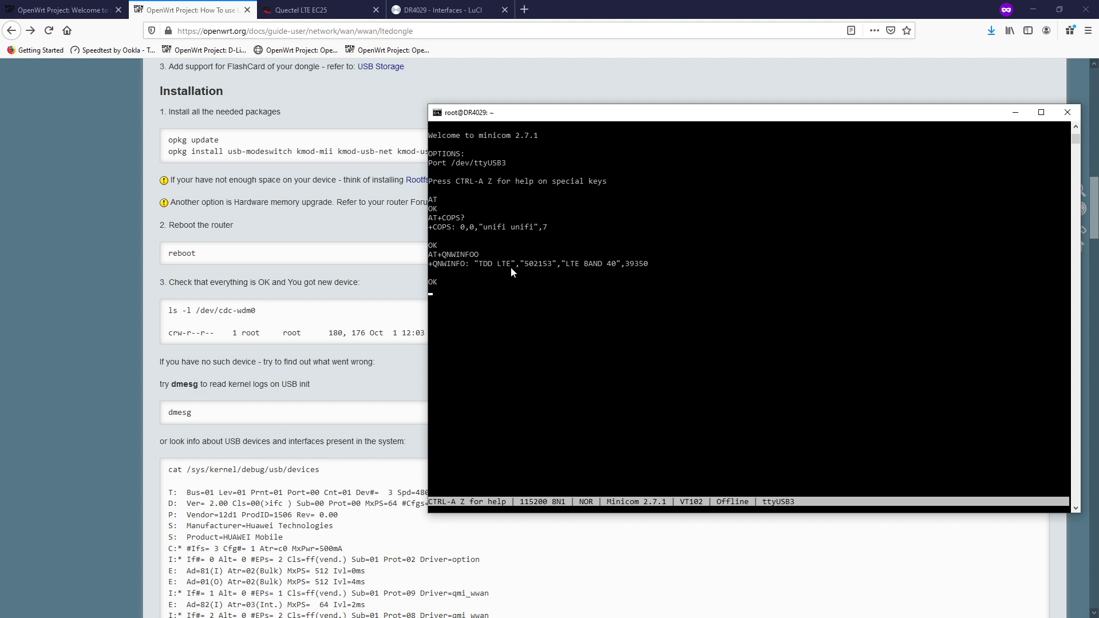
Quit minicom with Ctrl-A X and return to the router shell.
key("ctrl+a")
key("x")
key("Return")
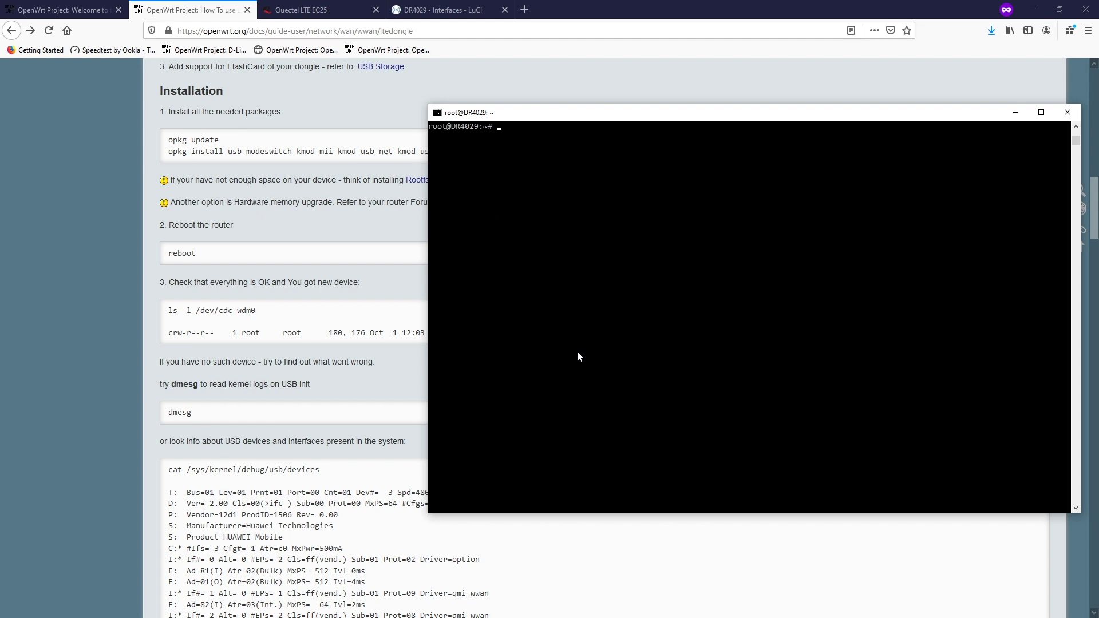
In the LuCI tab, go from Status > Overview to Network > Interfaces.
left_click(437, 10)
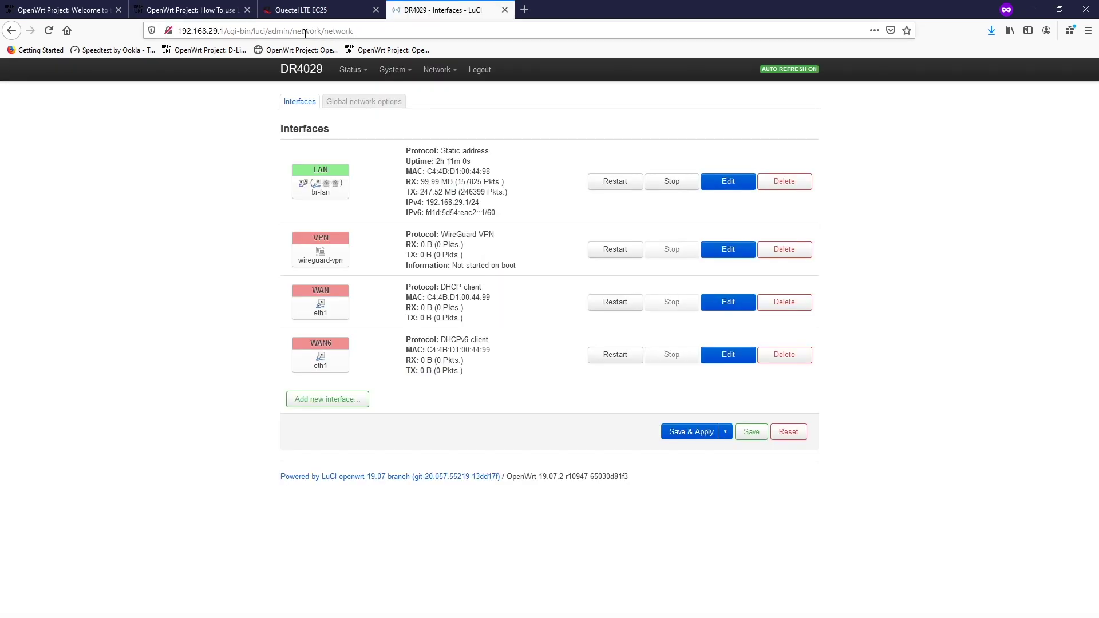
left_click(357, 94)
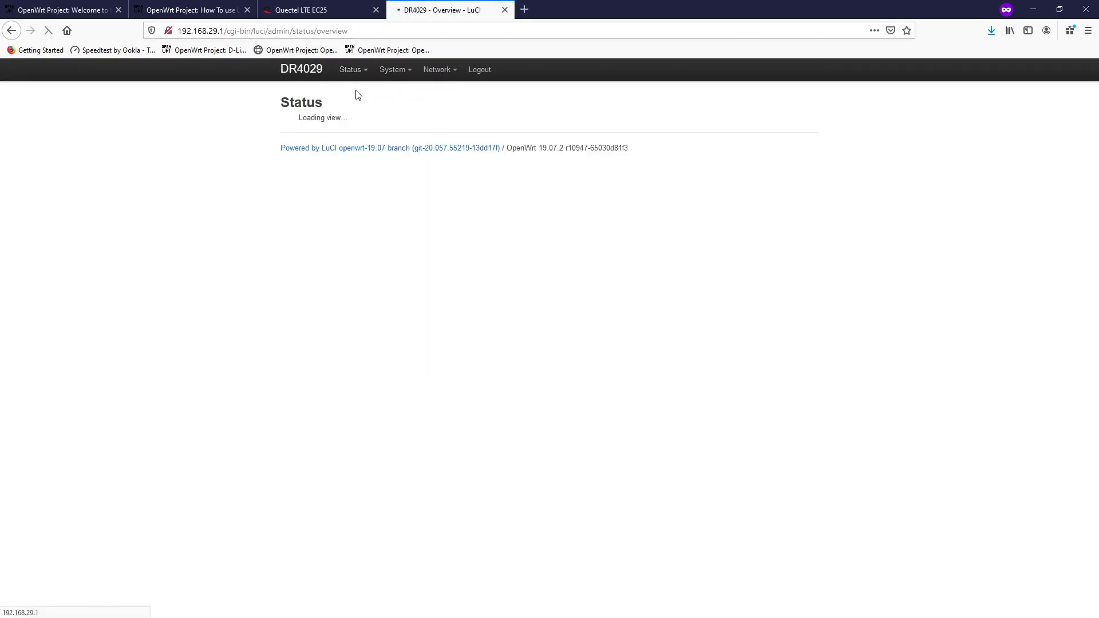
scroll(630, 275, "down", 5)
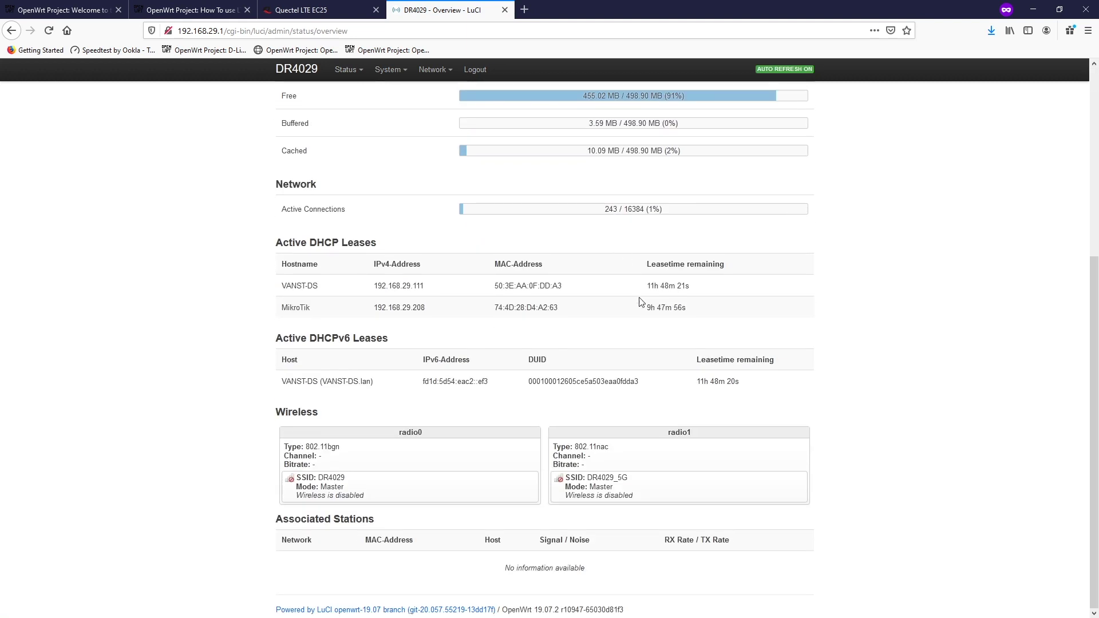
scroll(635, 306, "up", 5)
mouse_move(433, 69)
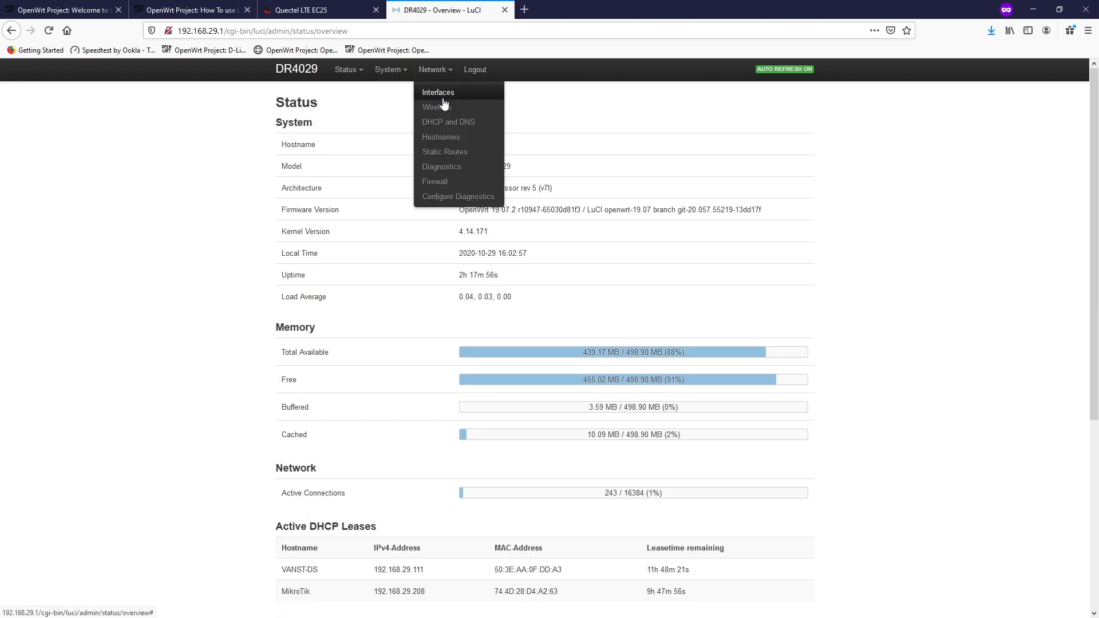
left_click(442, 94)
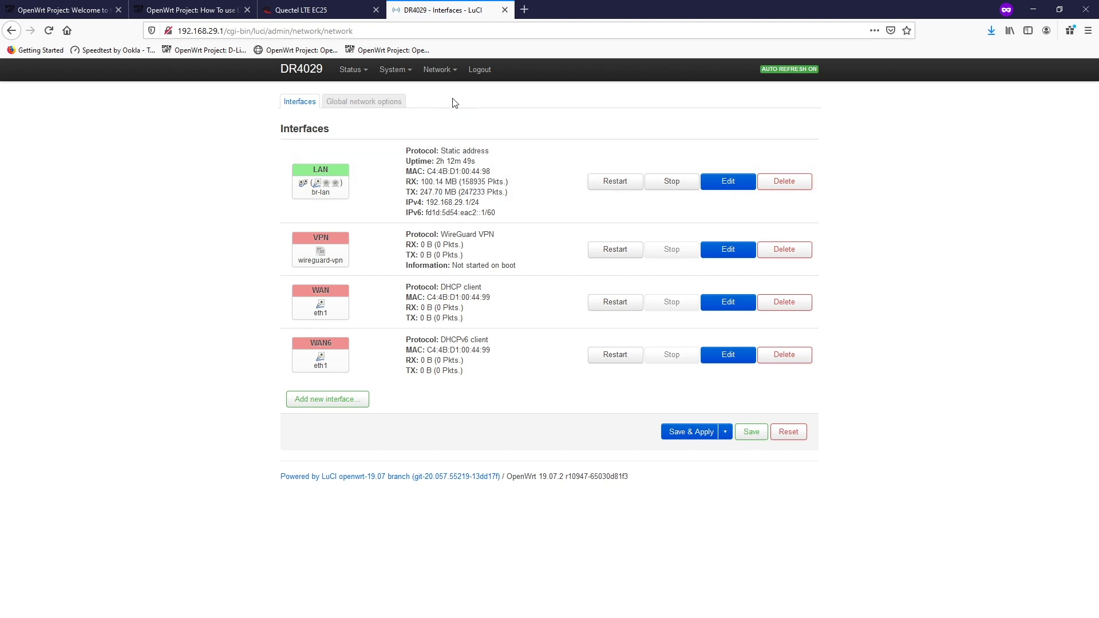
Create a new interface named 4... with the QMI Cellular protocol.
left_click(331, 403)
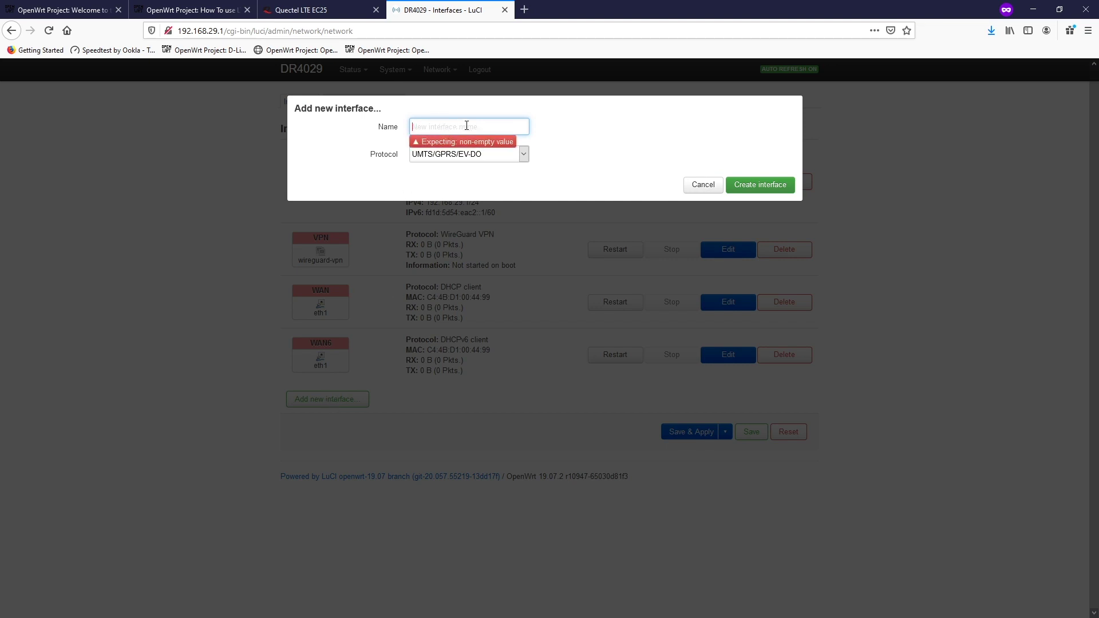
type("4G")
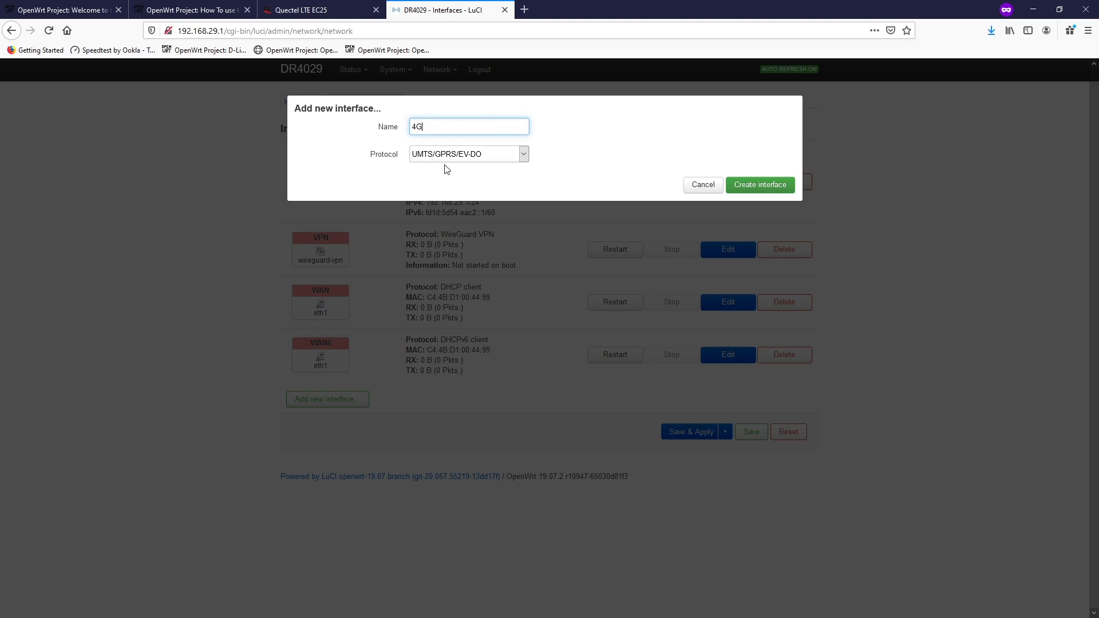
left_click(485, 155)
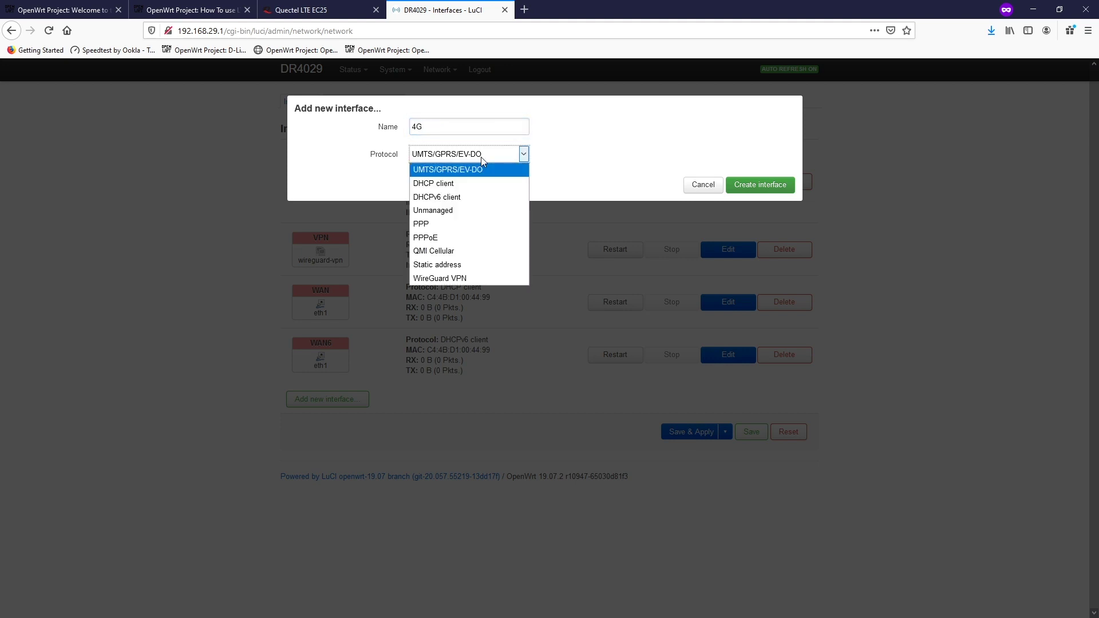
left_click(473, 252)
left_click(764, 186)
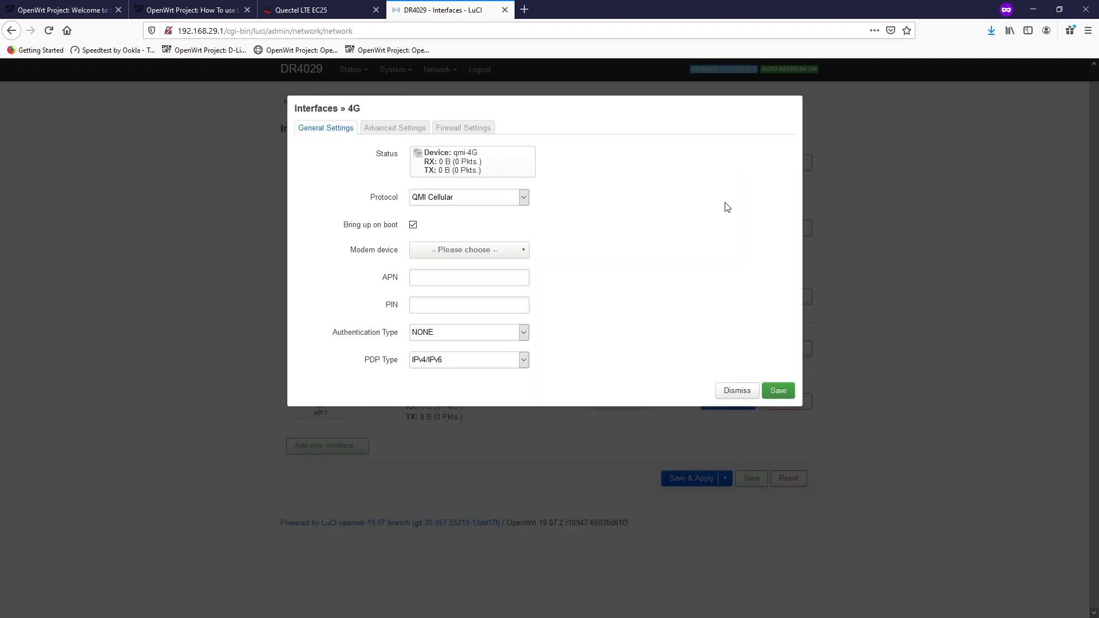
Set the modem device to /dev/cdc-wdm0, keeping APN unifi and an empty PIN.
left_click(503, 253)
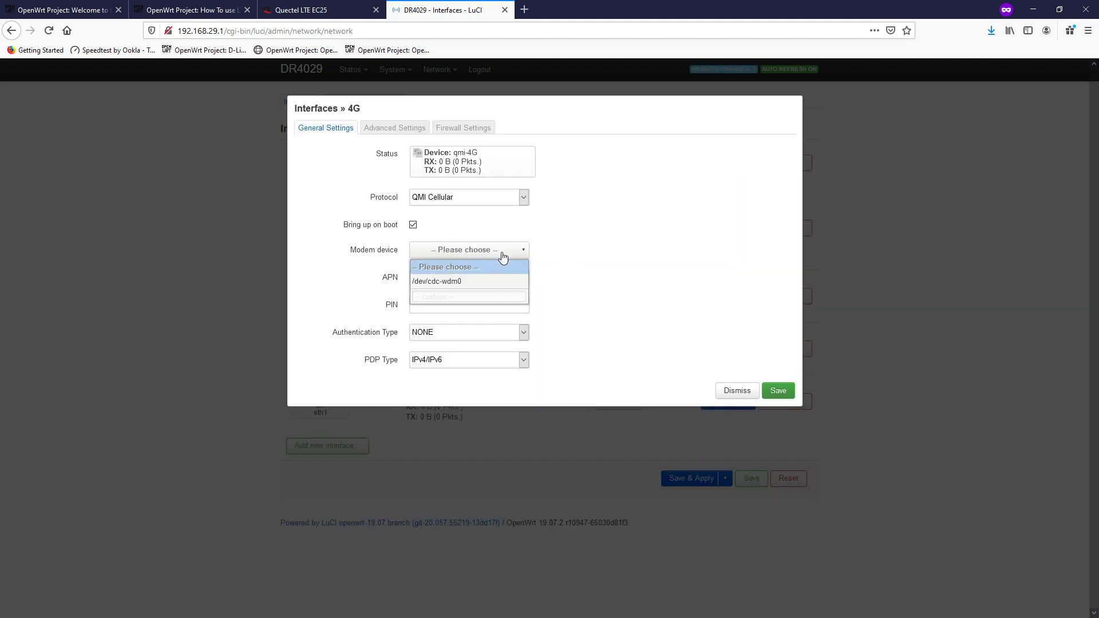
left_click(452, 285)
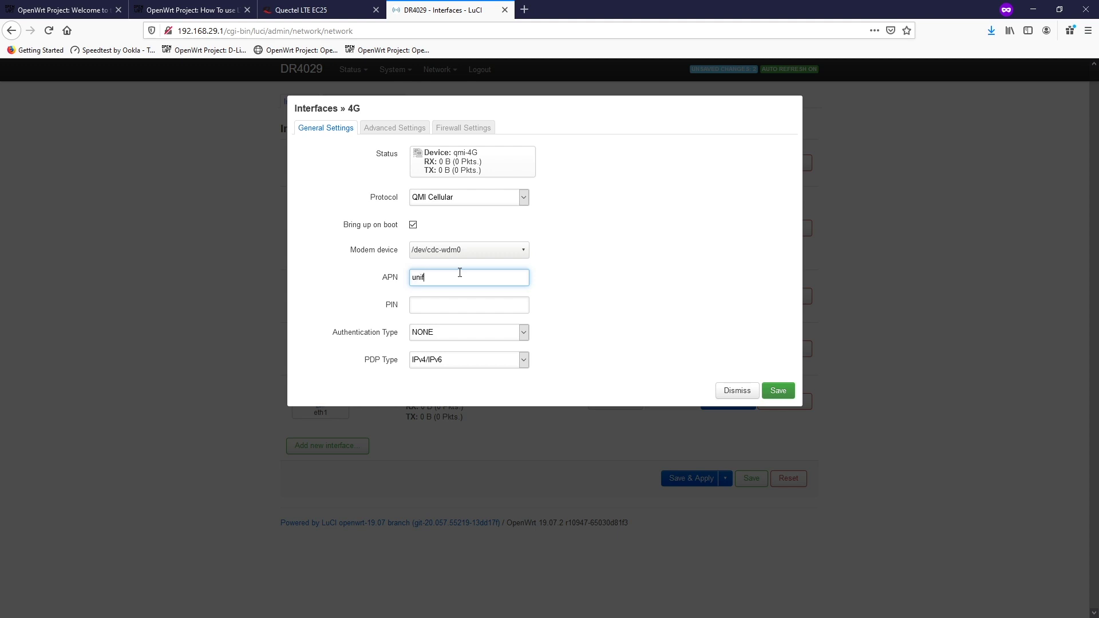
key("Tab")
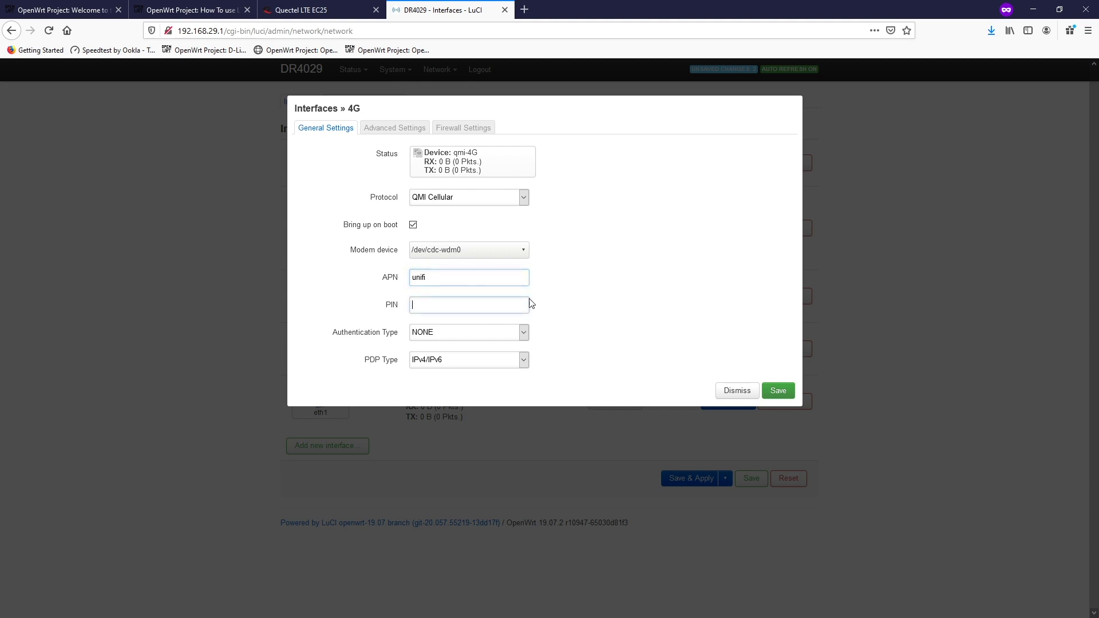
key("Tab")
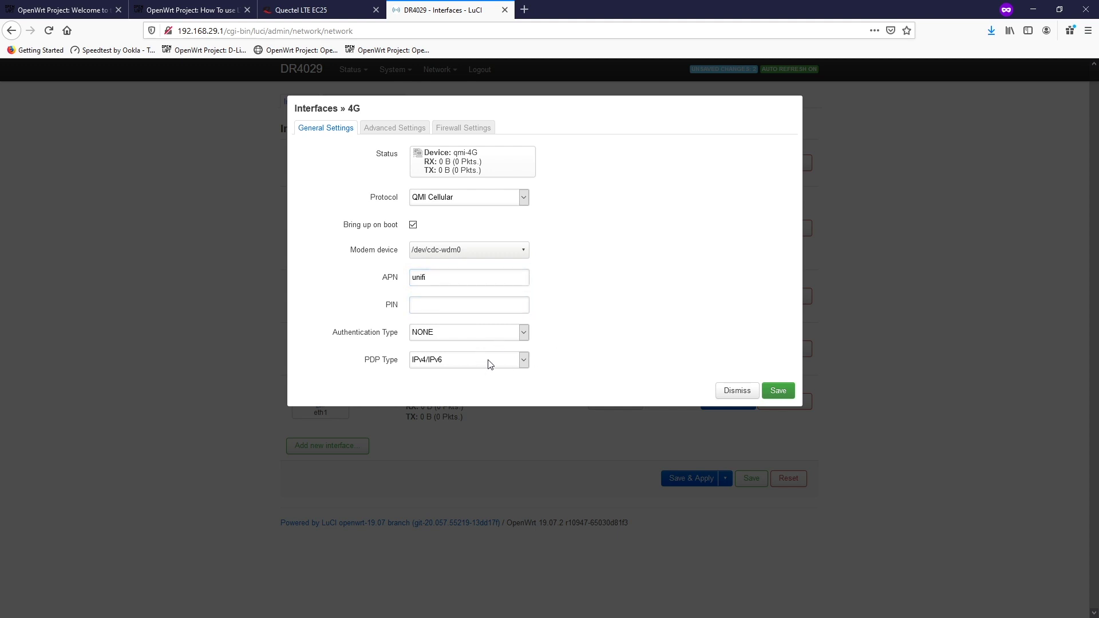
Set PDP type to IPv4 and, after briefly trying PAP, leave authentication at NONE.
left_click(470, 364)
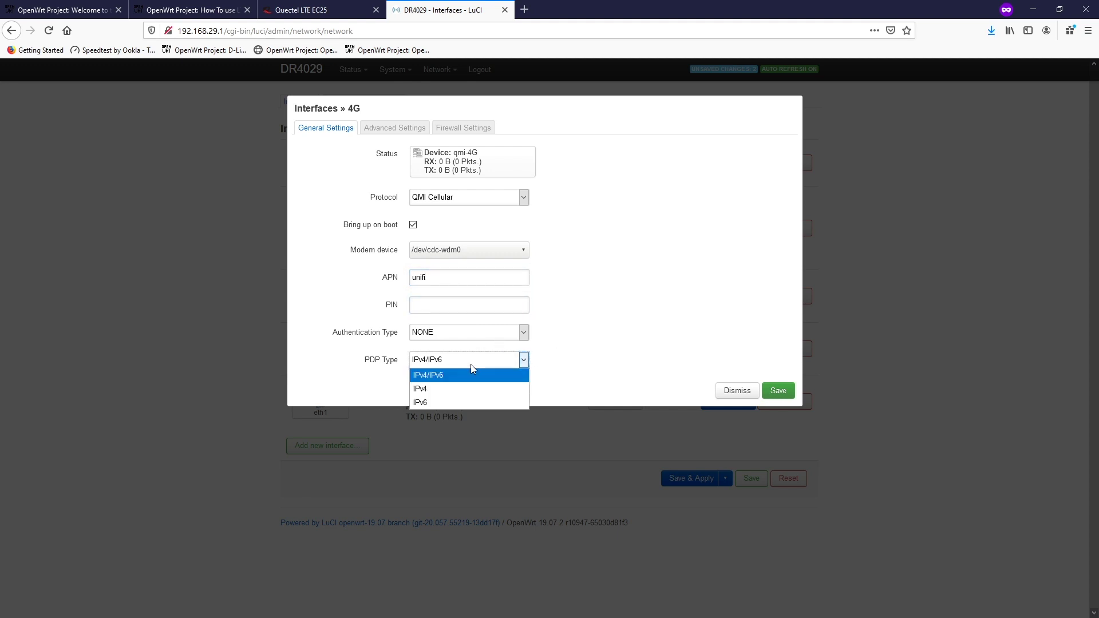
left_click(447, 391)
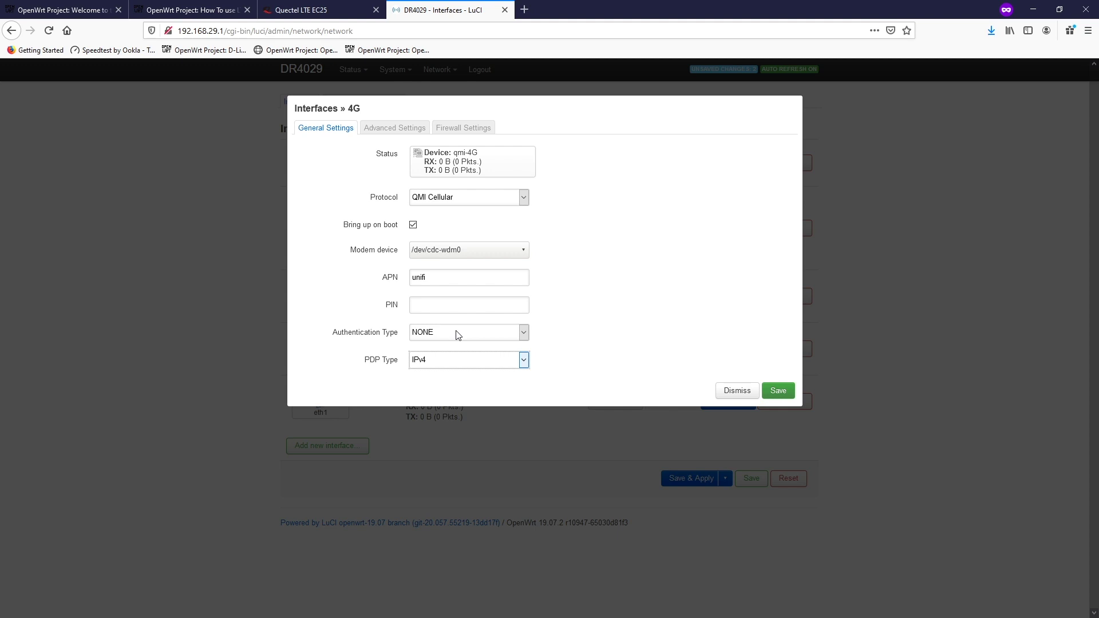
left_click(458, 334)
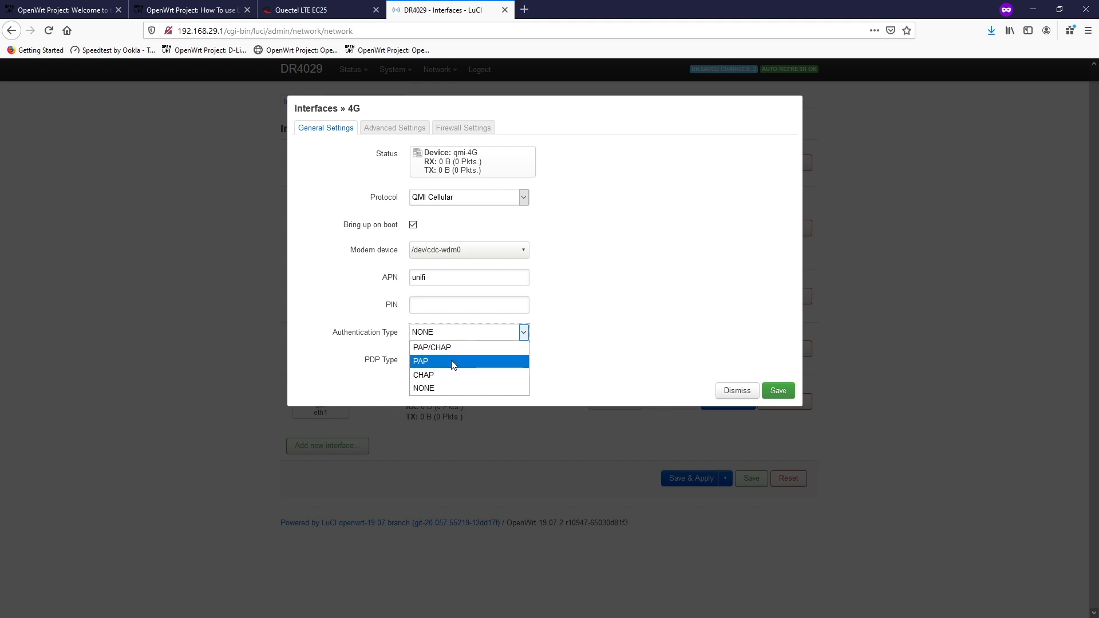
left_click(451, 356)
left_click(465, 333)
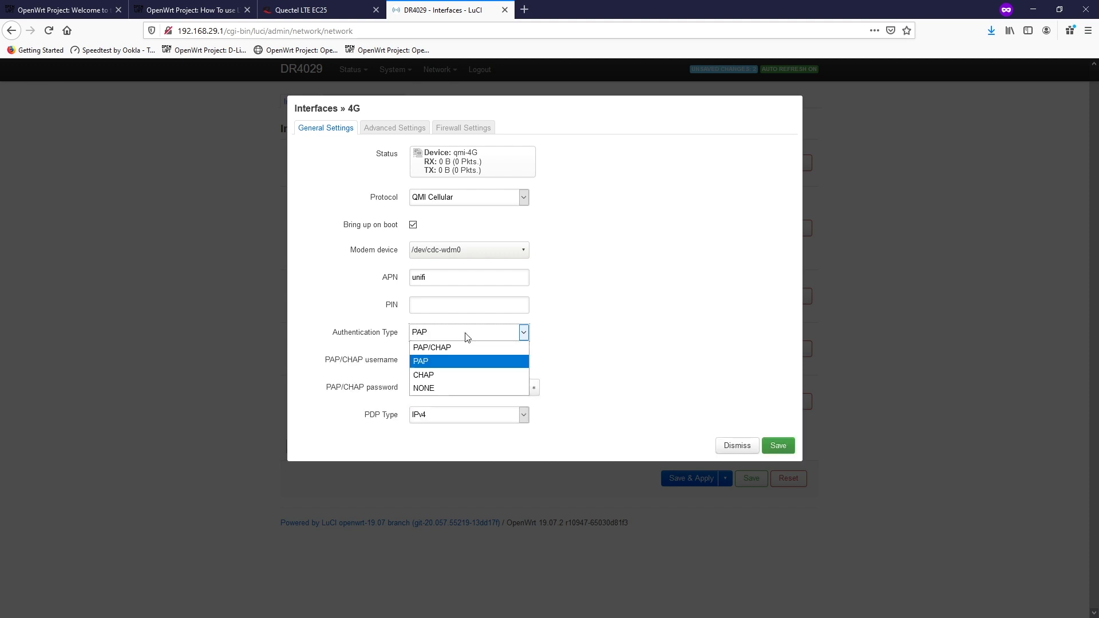
left_click(464, 389)
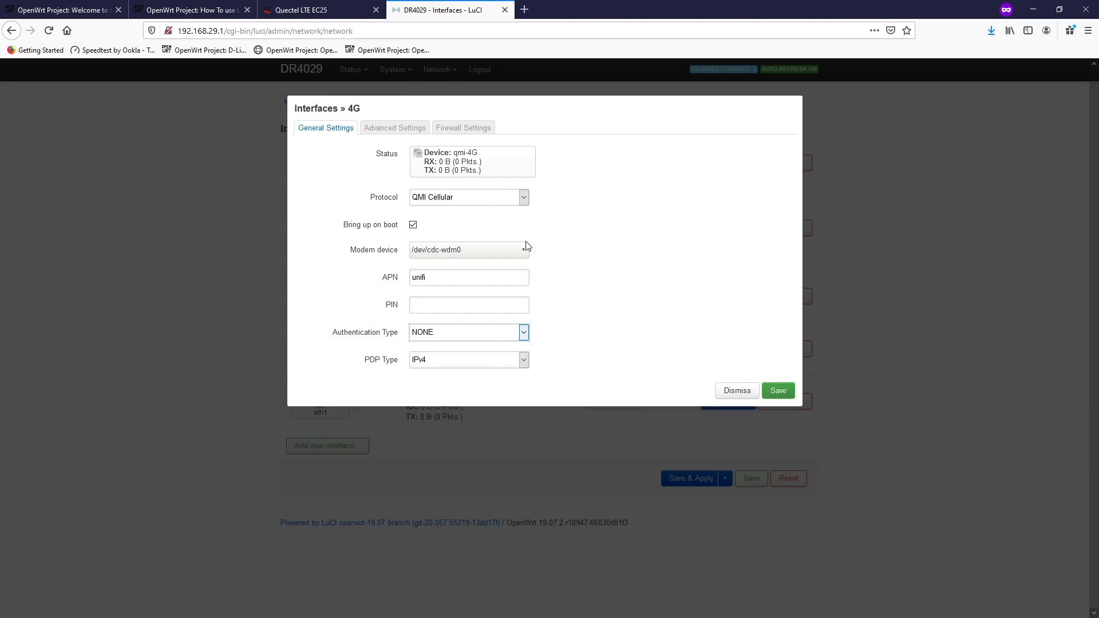
Assign the 4G interface to the wan firewall zone, save, and apply the network configuration.
left_click(446, 130)
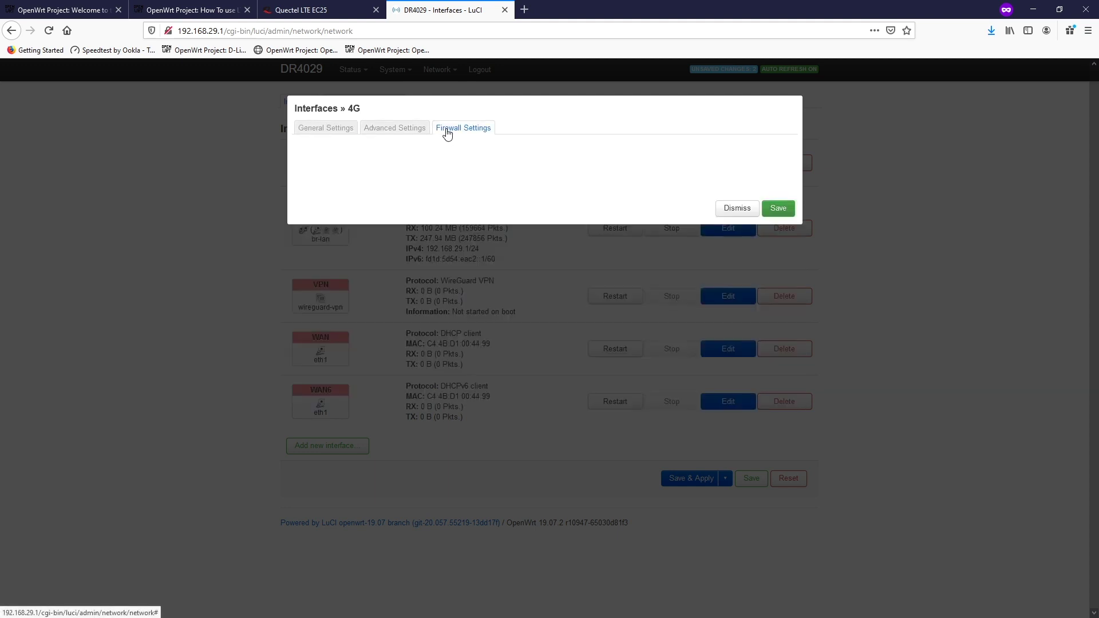
left_click(500, 156)
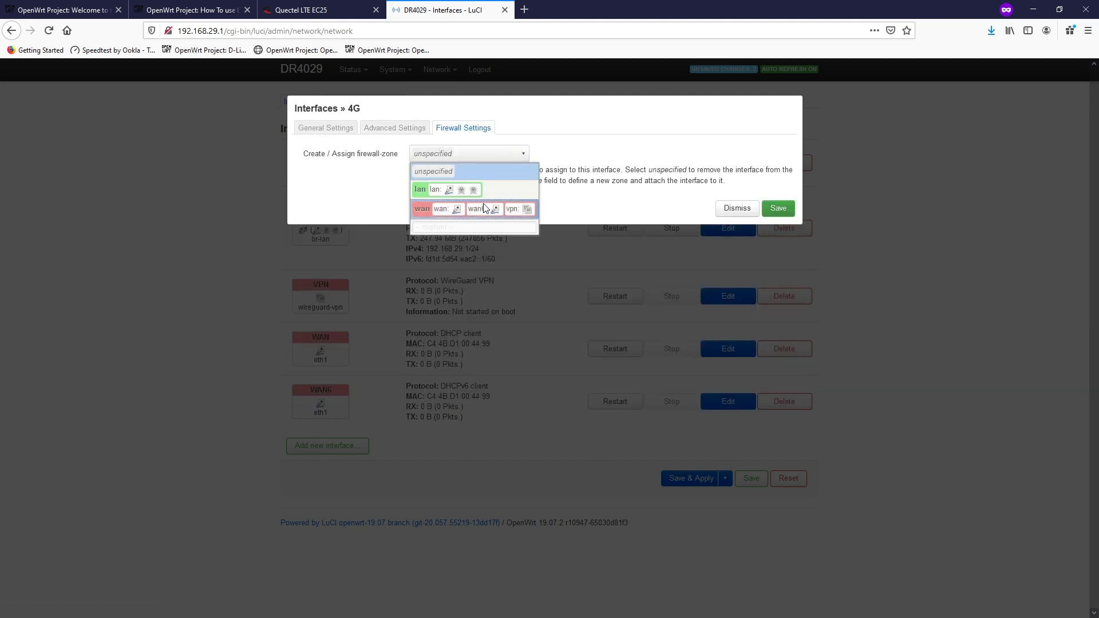
left_click(484, 216)
left_click(767, 212)
left_click(679, 481)
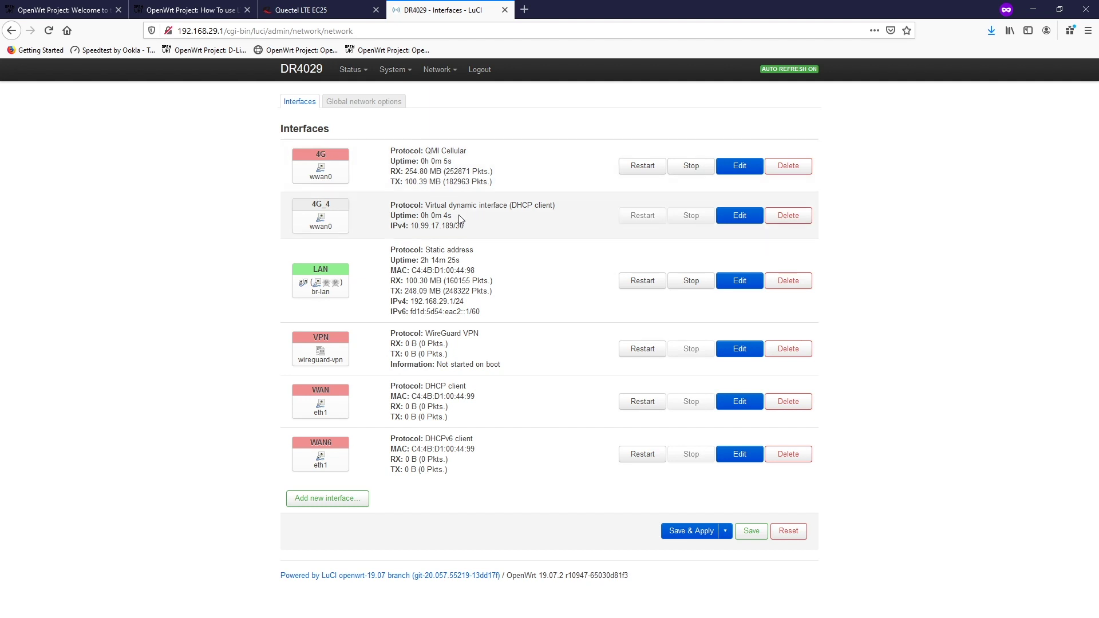
Highlight the 4G_4 interface's protocol, uptime and IPv4 address 10.99.17.189/30.
double_click(312, 205)
left_click(342, 208)
left_click_drag(455, 225, 410, 226)
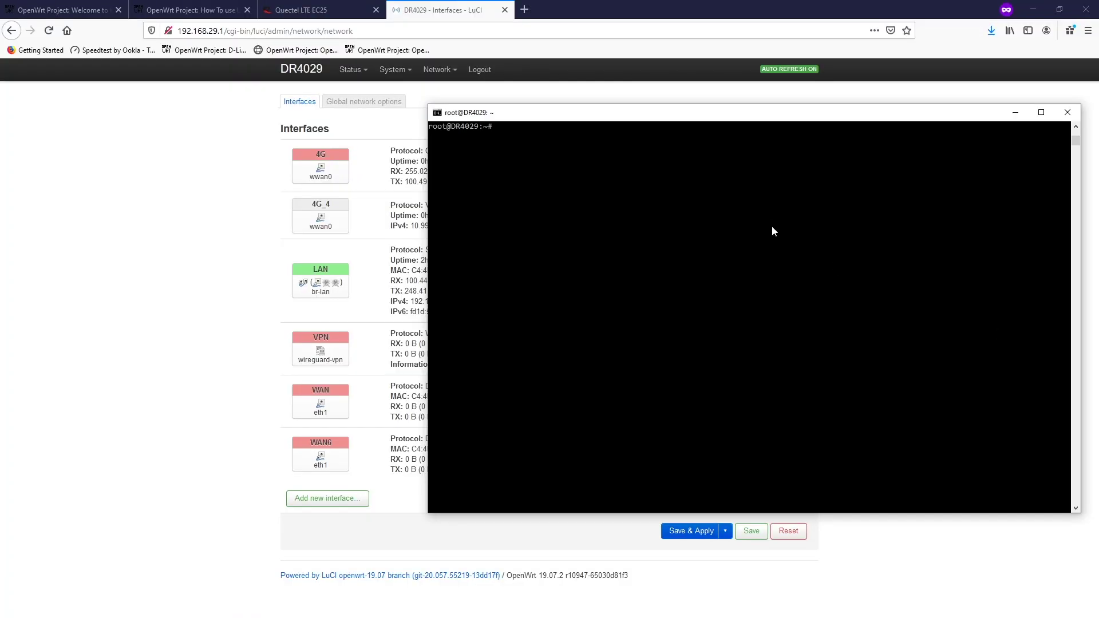
Ping google.com from the router shell and stop it to view the statistics.
type("ing google.com")
key("Return")
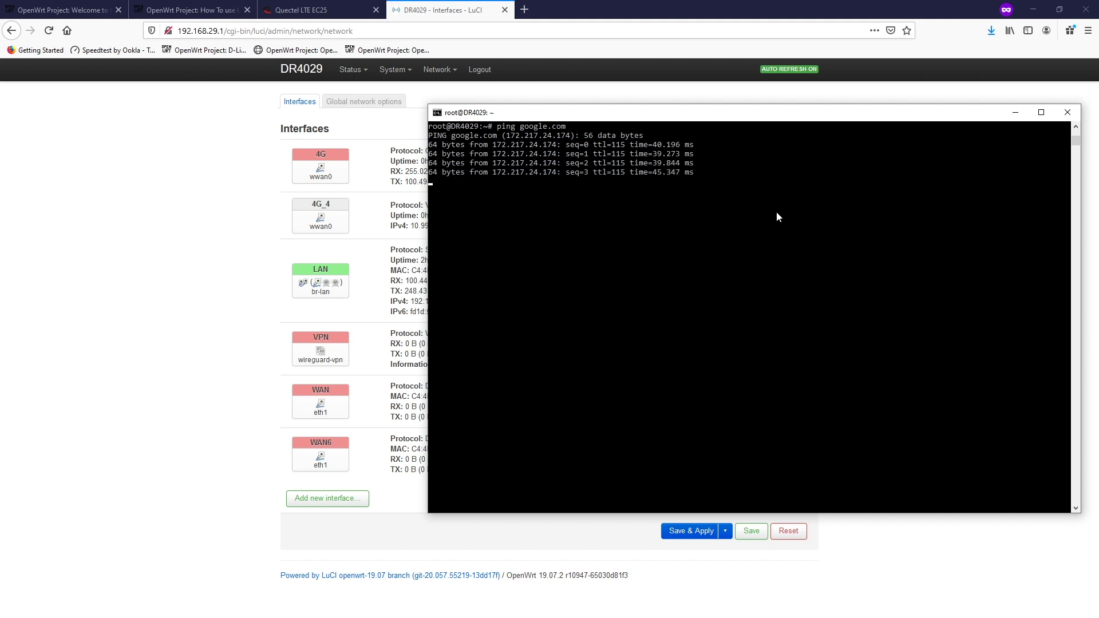
key("ctrl+c")
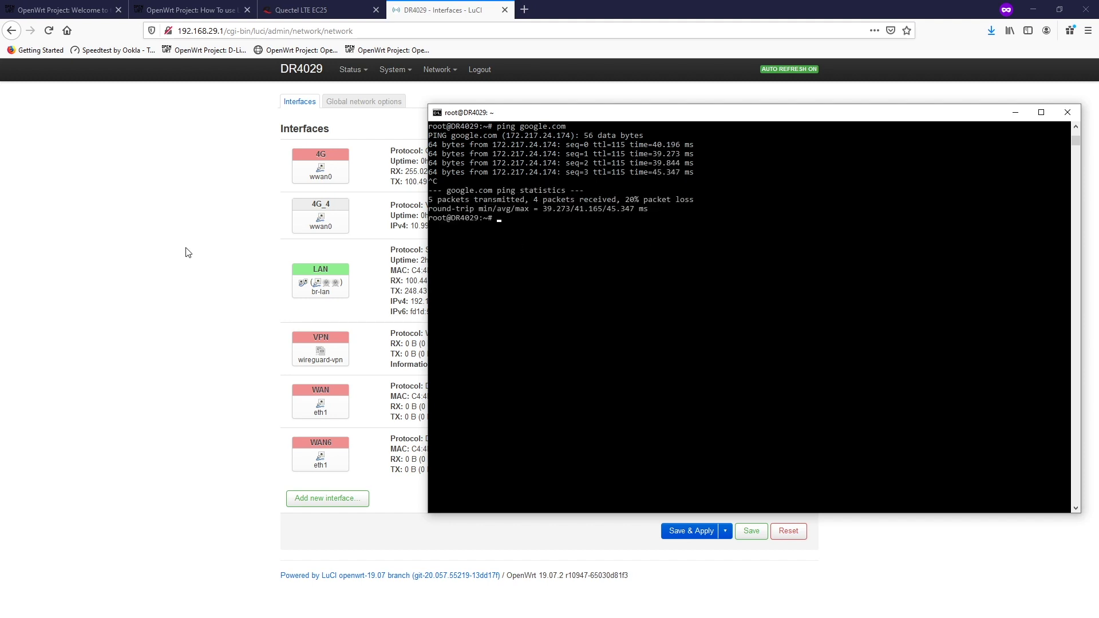
left_click(176, 250)
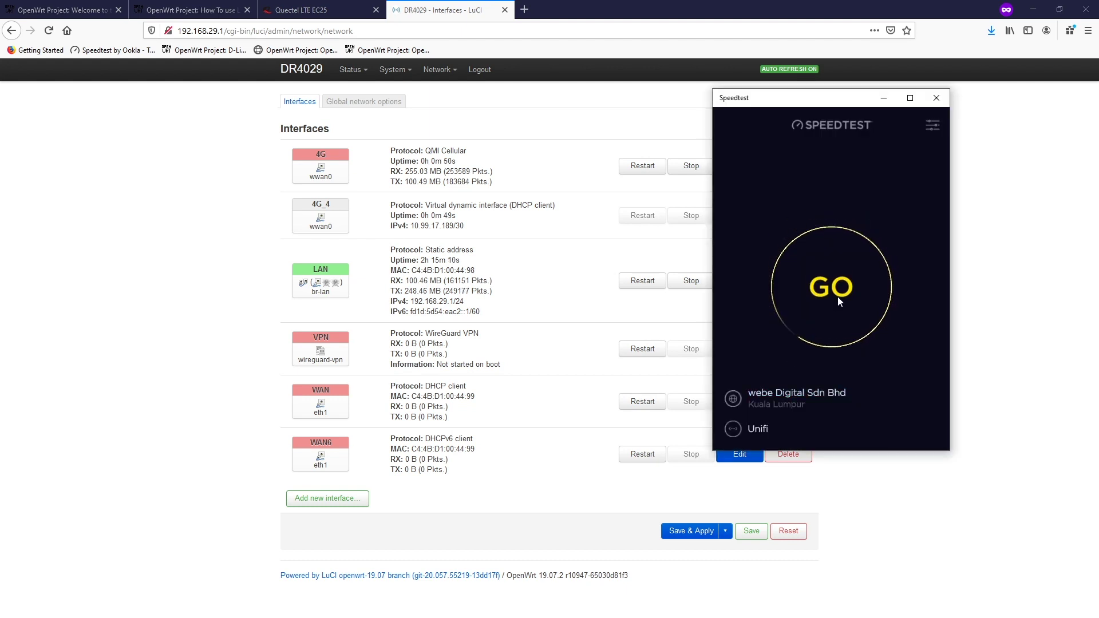
Reposition the Speedtest window while the 4G test reaches 24 ms ping and 9.51 Mbps download.
left_click_drag(785, 102, 688, 81)
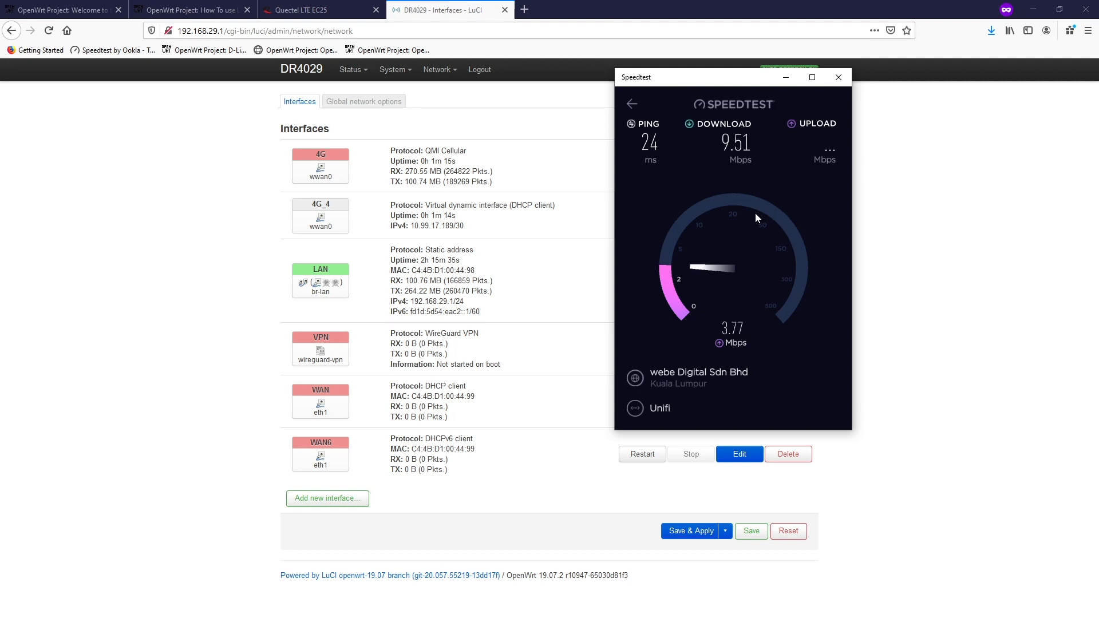
left_click(524, 9)
Check the current time on time.is, then return to the LuCI interfaces tab.
type("time.")
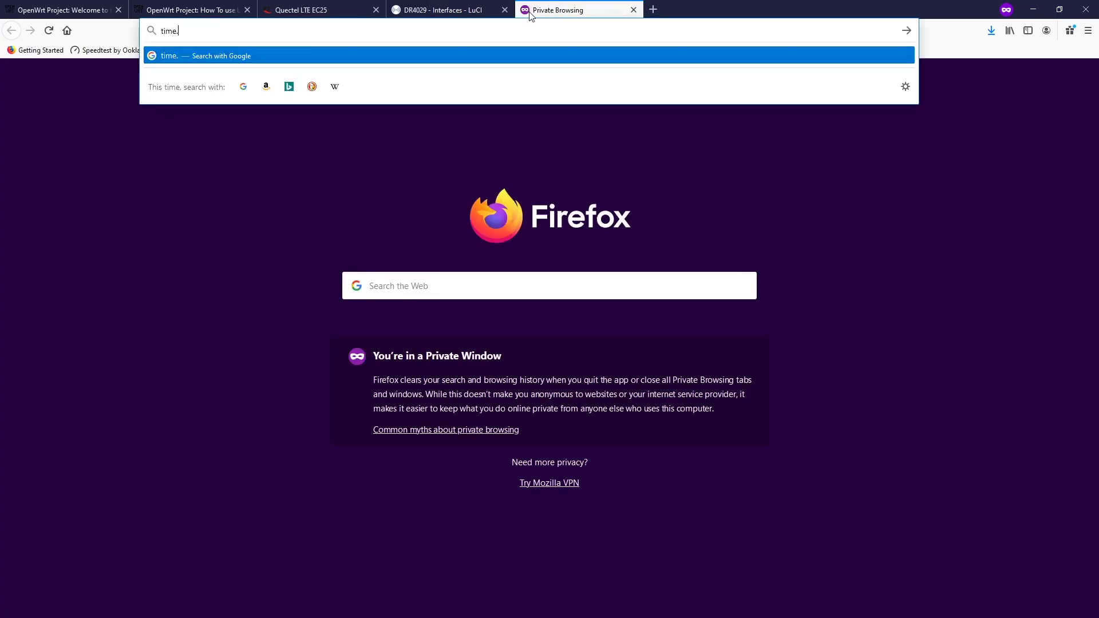
type("is")
key("Return")
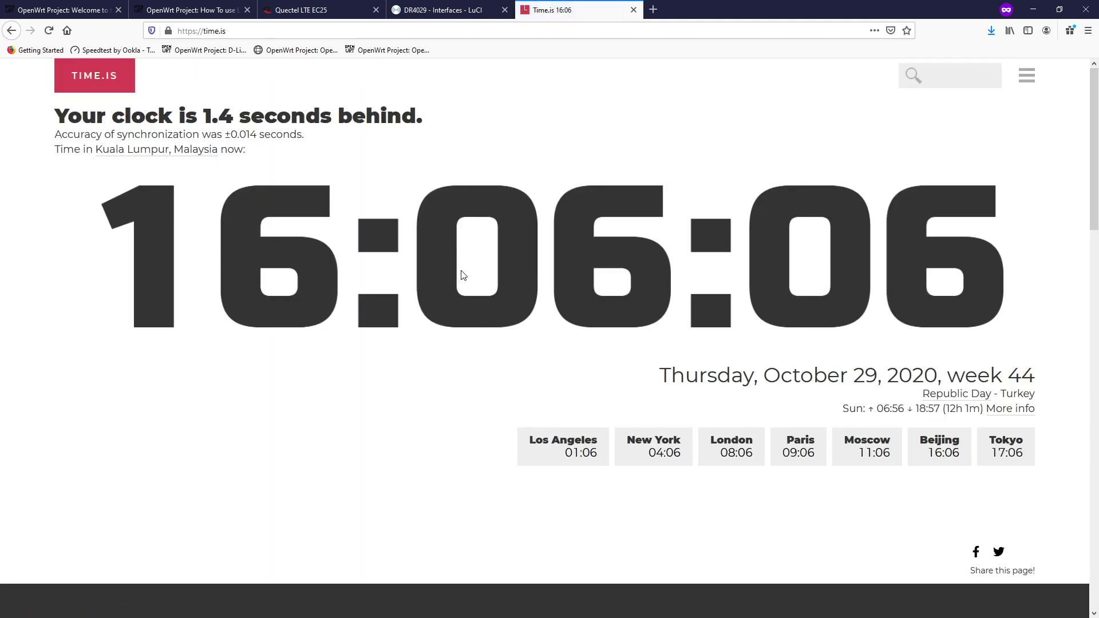
left_click(436, 6)
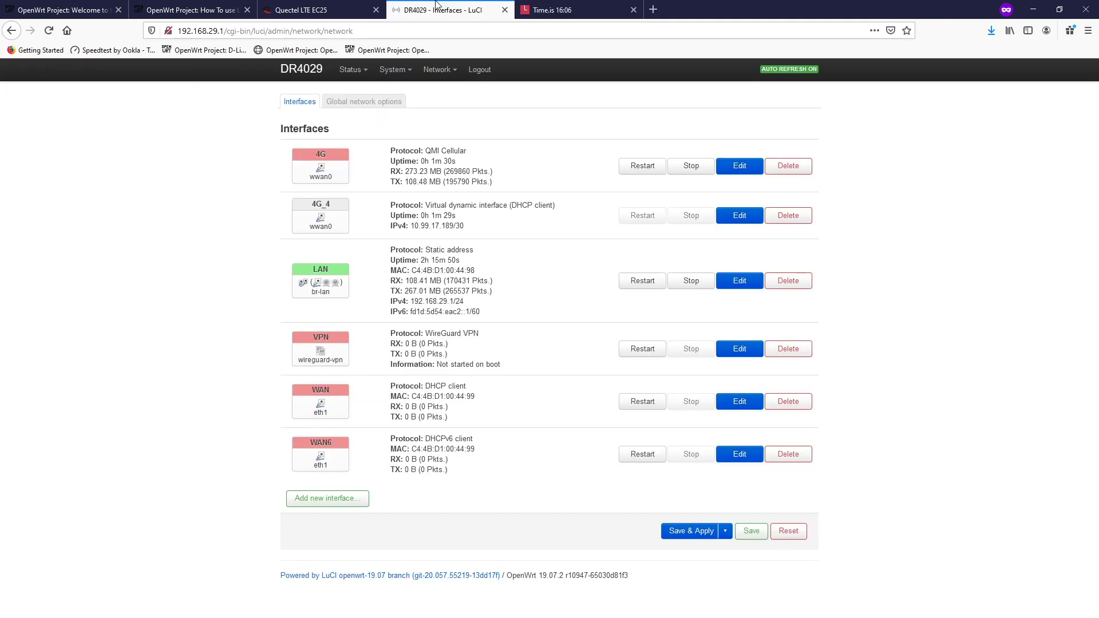
Select Yes 4G as the Speedtest server.
key("alt+Tab")
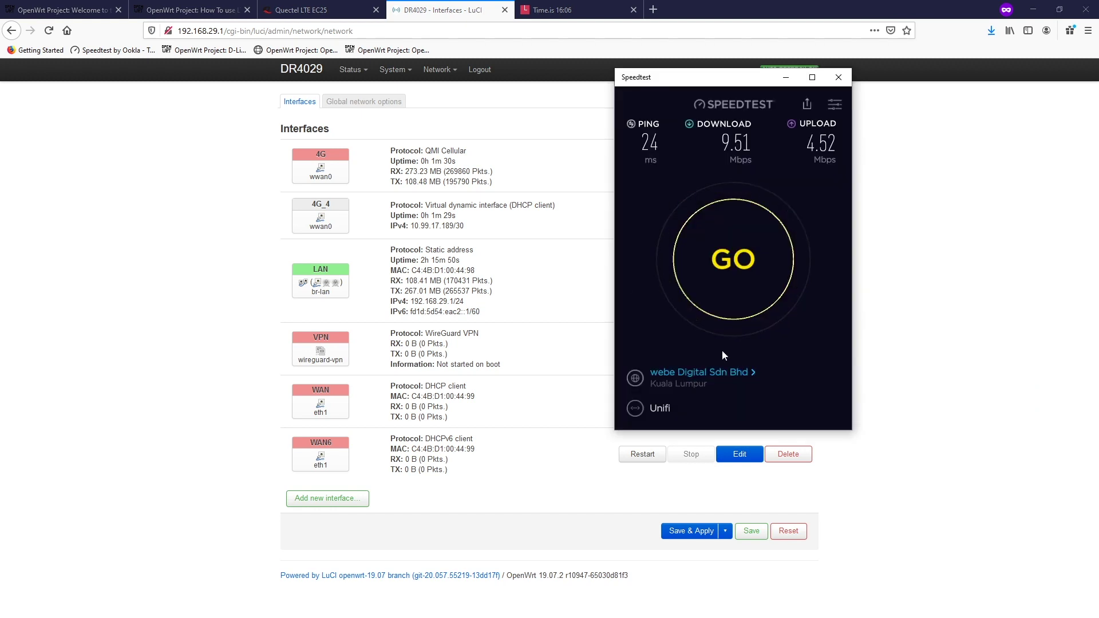
left_click(710, 371)
left_click(684, 208)
Run the Yes 4G speed test, then launch minicom and send a basic AT check.
left_click(773, 276)
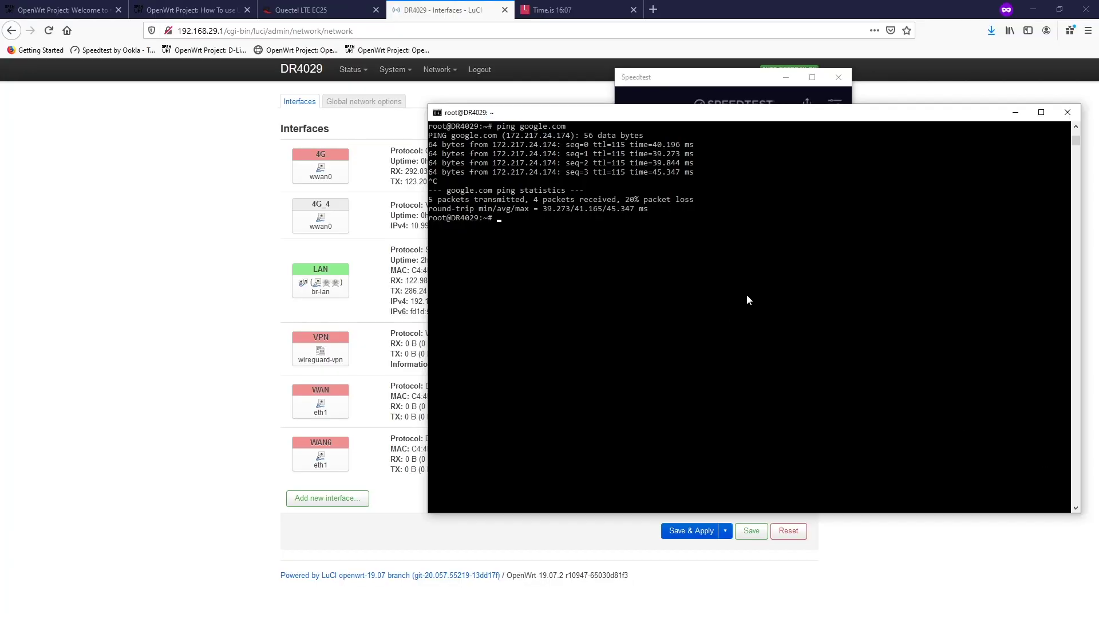
type("minicom")
key("Return")
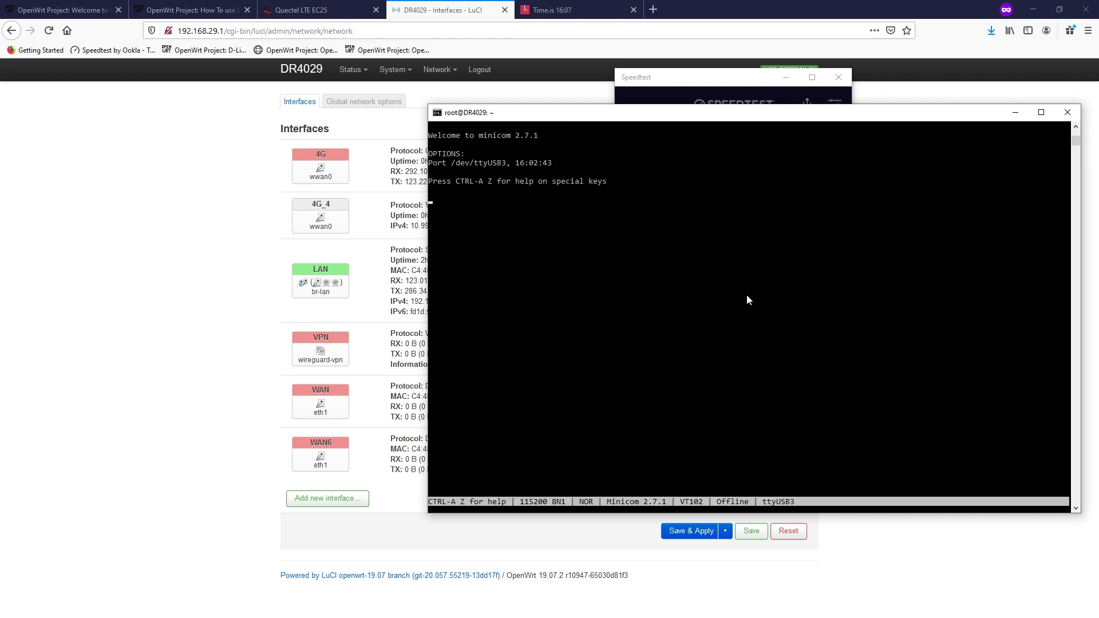
type("AT")
key("Return")
Query the modem with AT+CGMO, AT+CGMI and AT+CGMM, revealing Quectel EC25.
type("AT+CGMO")
key("Return")
type("AT+CGMI")
key("Return")
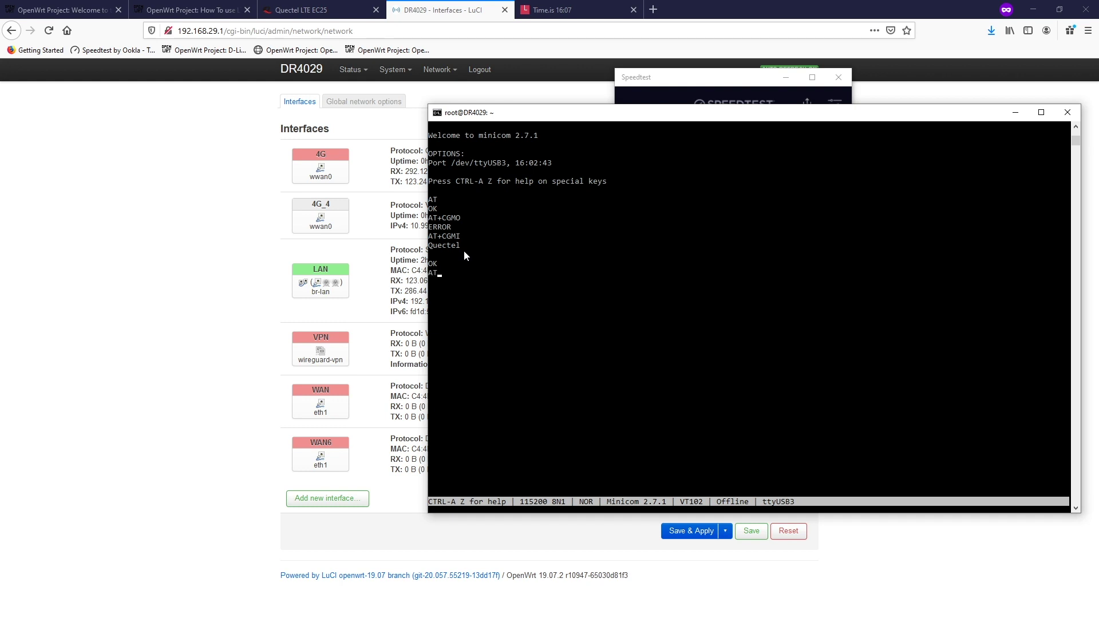
type("M")
key("Return")
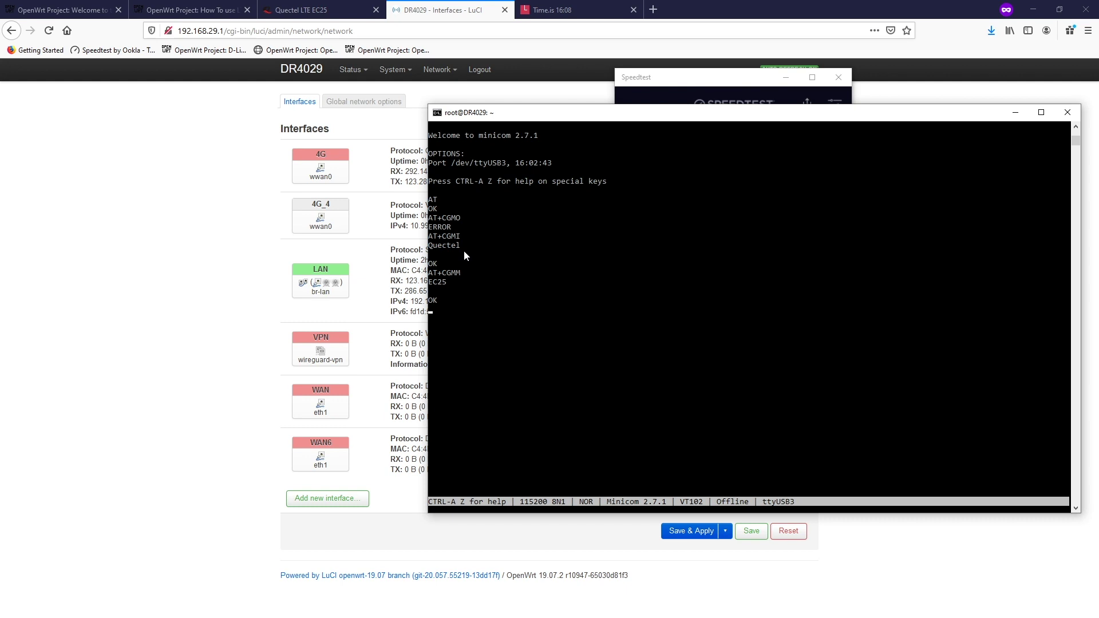
Quit minicom with Ctrl-A Q, leaving without resetting the modem, back at the router shell.
left_click(464, 251)
key("ctrl+a")
key("q")
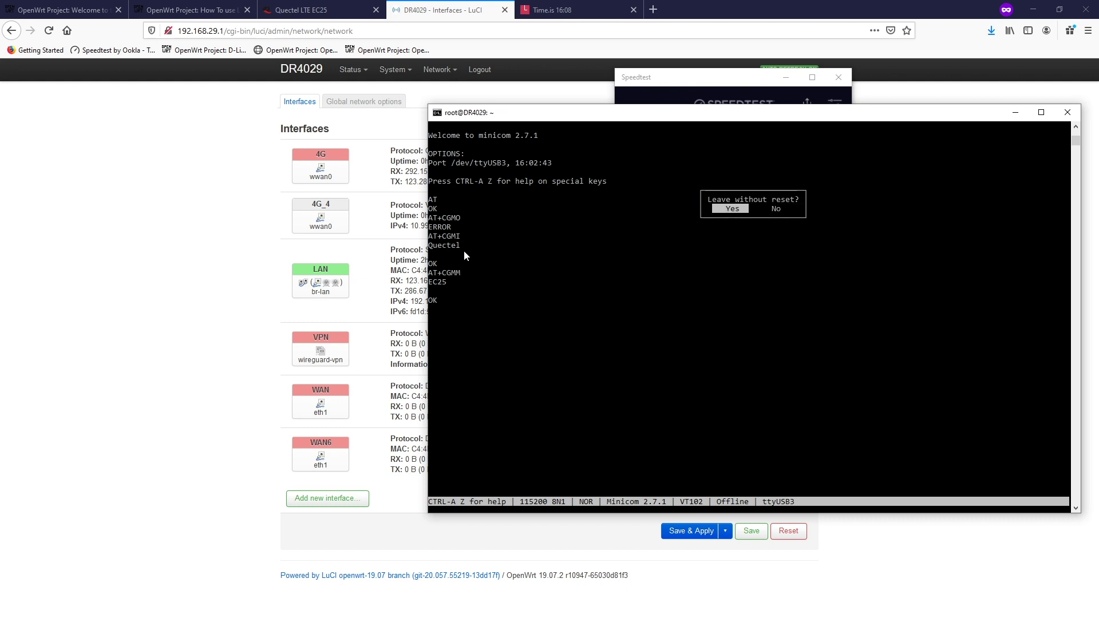
key("Return")
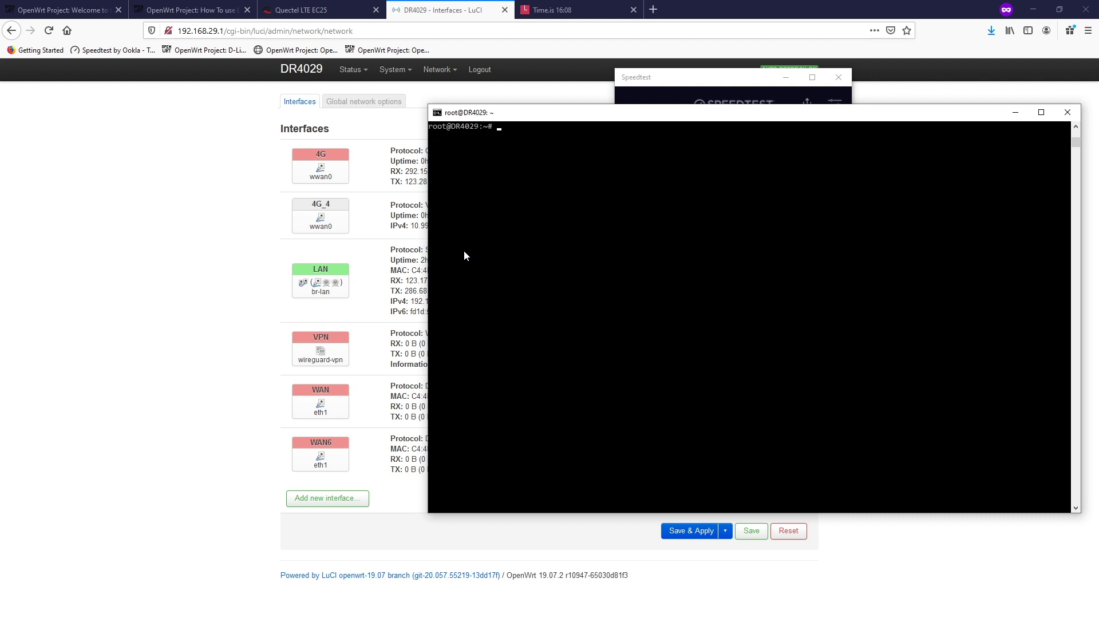
type("Bye bye~")
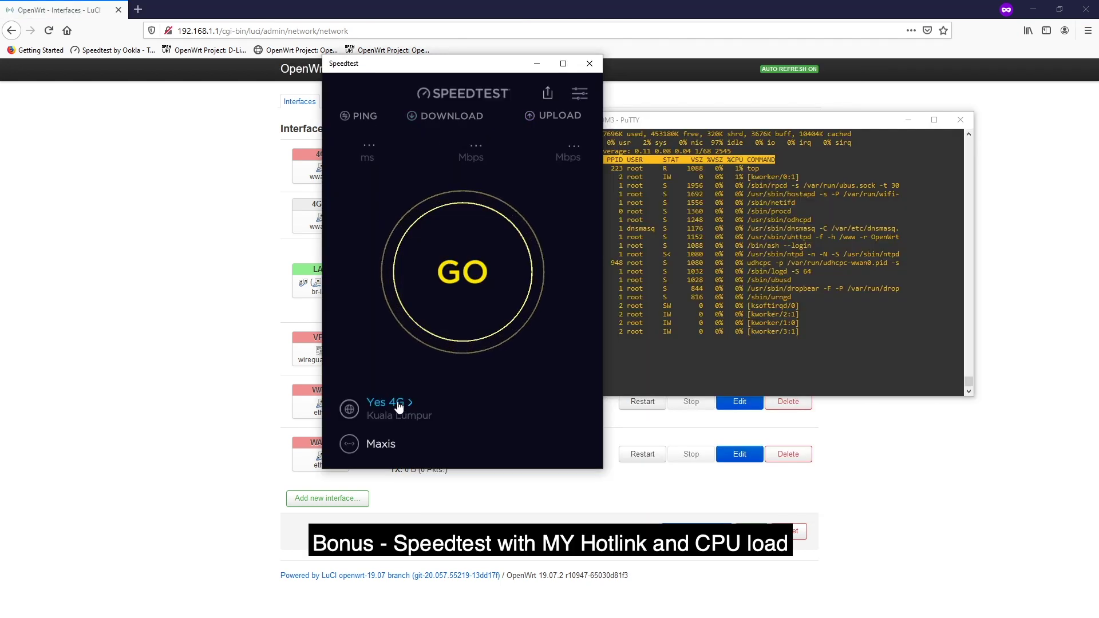
Run a Speedtest against the Yes 4G server in Kuala Lumpur.
left_click(496, 413)
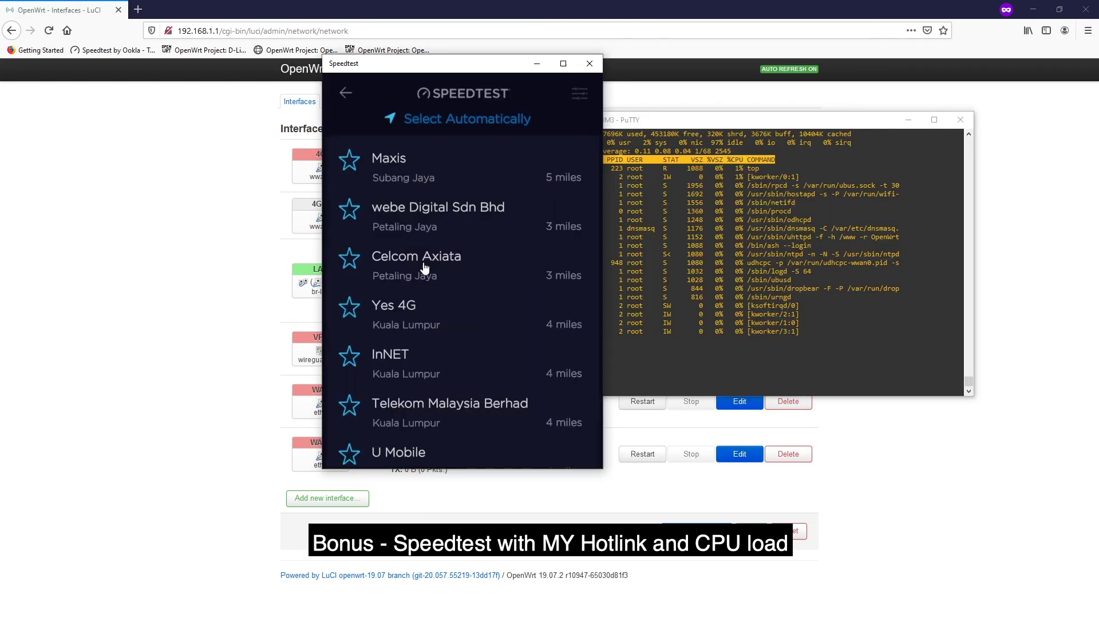
left_click(393, 313)
left_click(452, 262)
left_click_drag(448, 63, 417, 65)
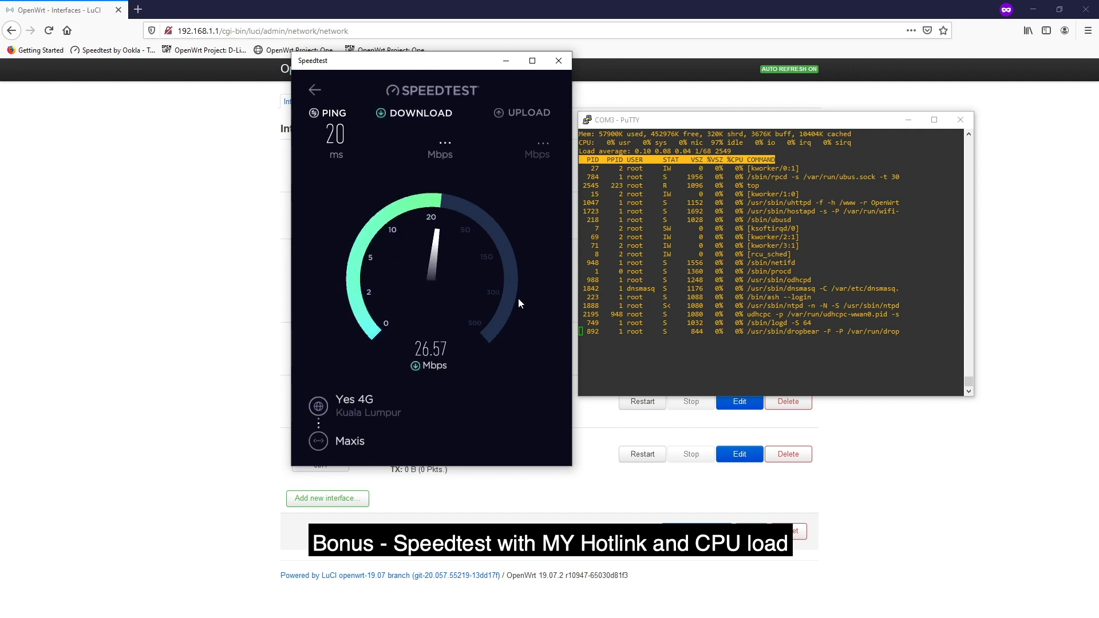
Watch the router's CPU usage line in top while the test runs.
left_click(750, 144)
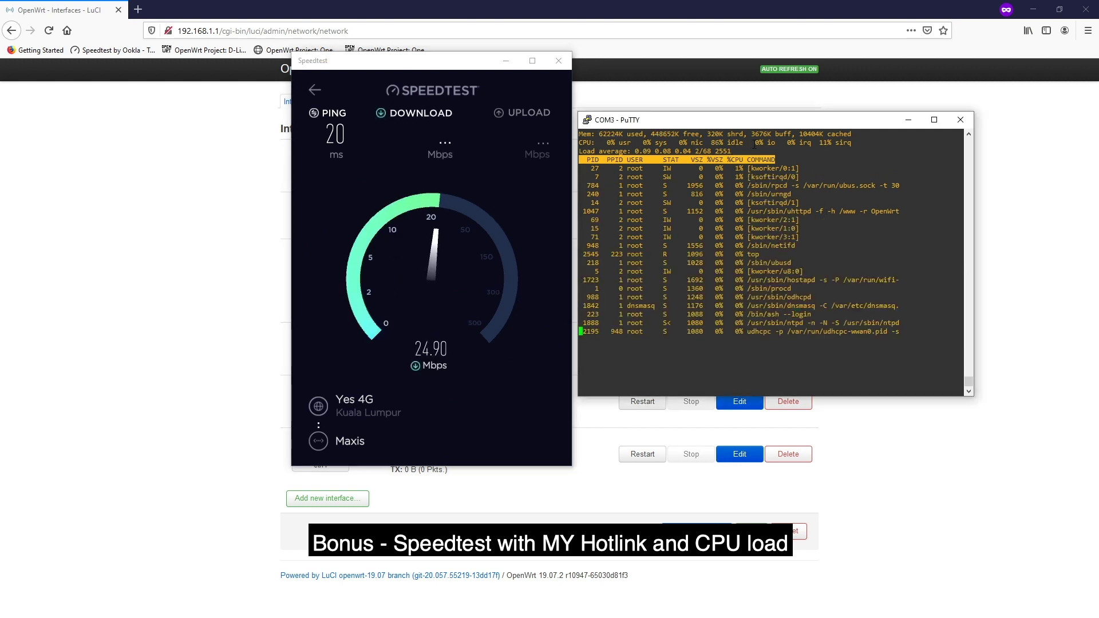
left_click_drag(750, 144, 580, 143)
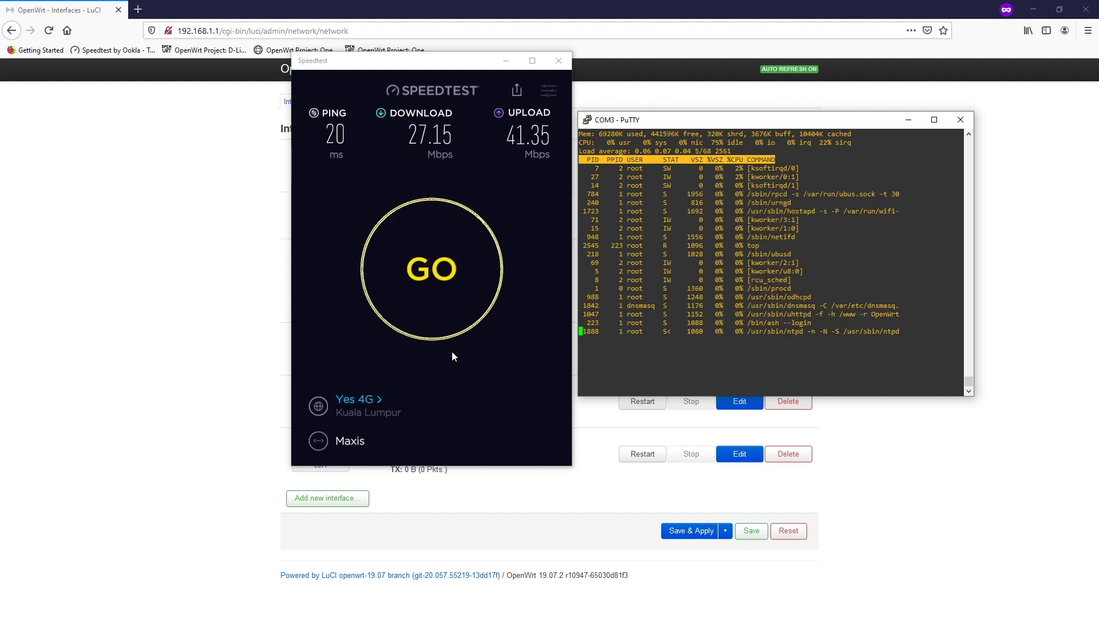
left_click(182, 318)
Show the wwan0 traffic graph under Status > Realtime Graphs > Traffic.
mouse_move(356, 69)
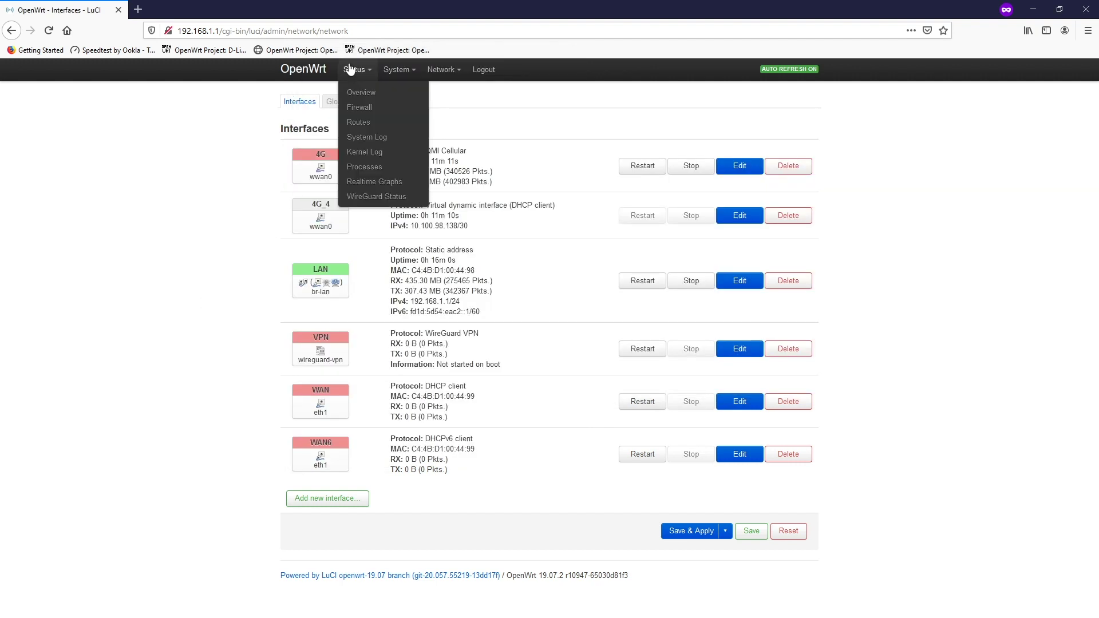
left_click(376, 184)
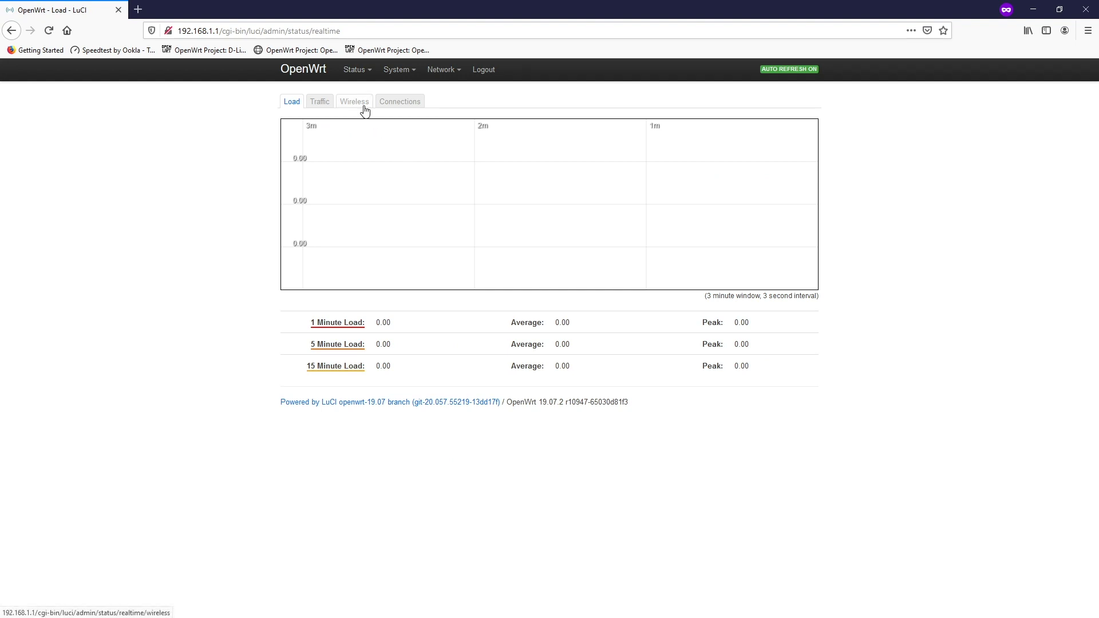
left_click(328, 108)
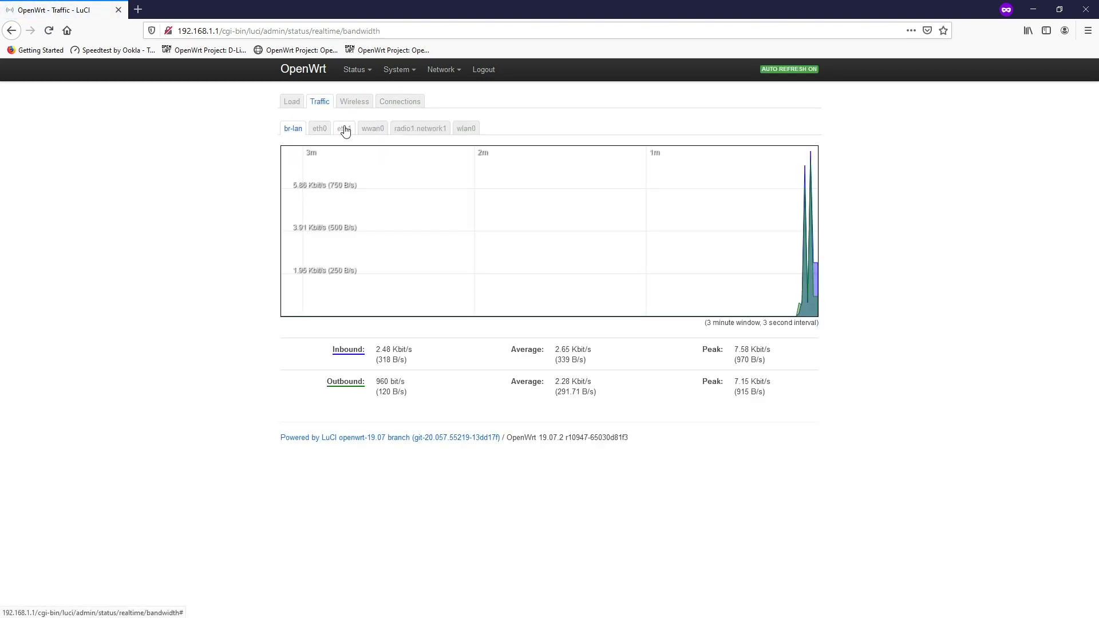
left_click(344, 129)
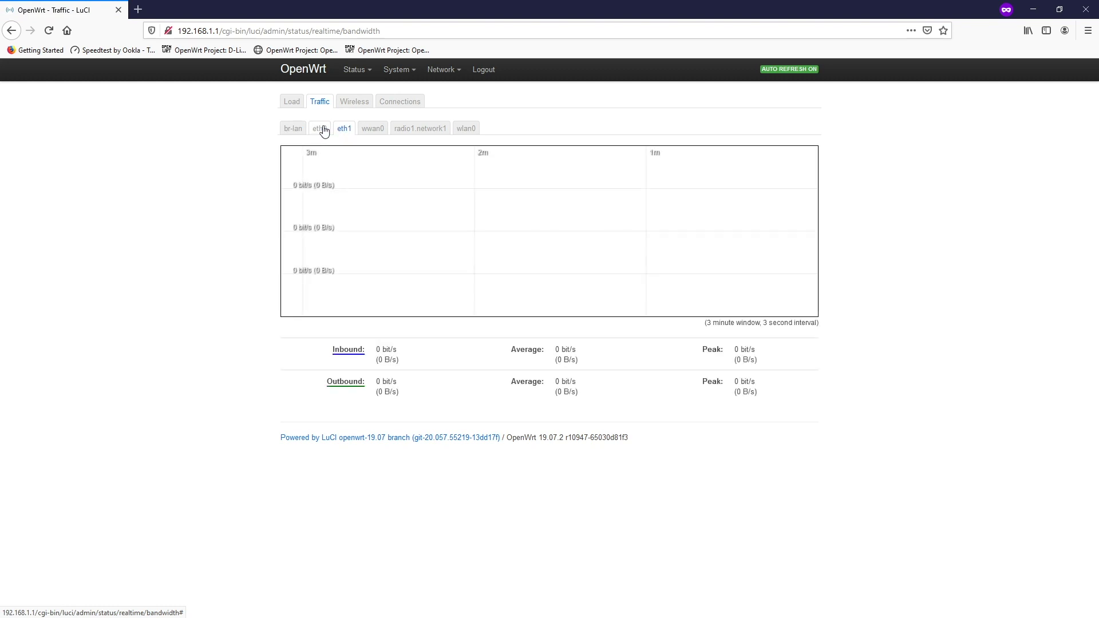
left_click(324, 131)
left_click(371, 129)
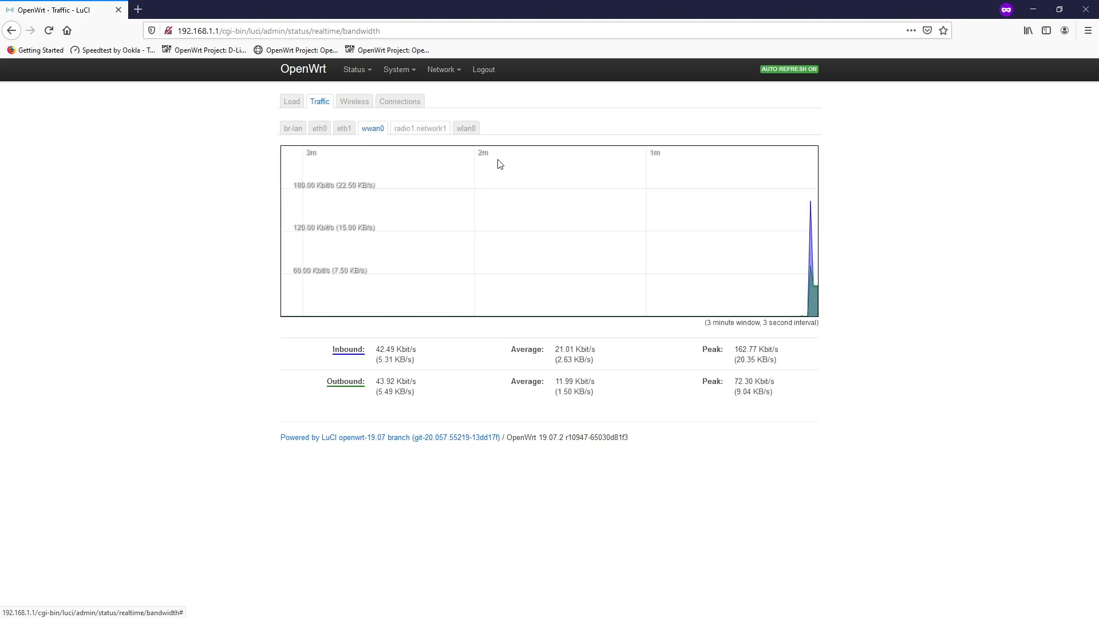
Rerun Speedtest on the U Mobile Kuala Lumpur server, with the window shrunk beside the traffic graph.
key("alt+Tab")
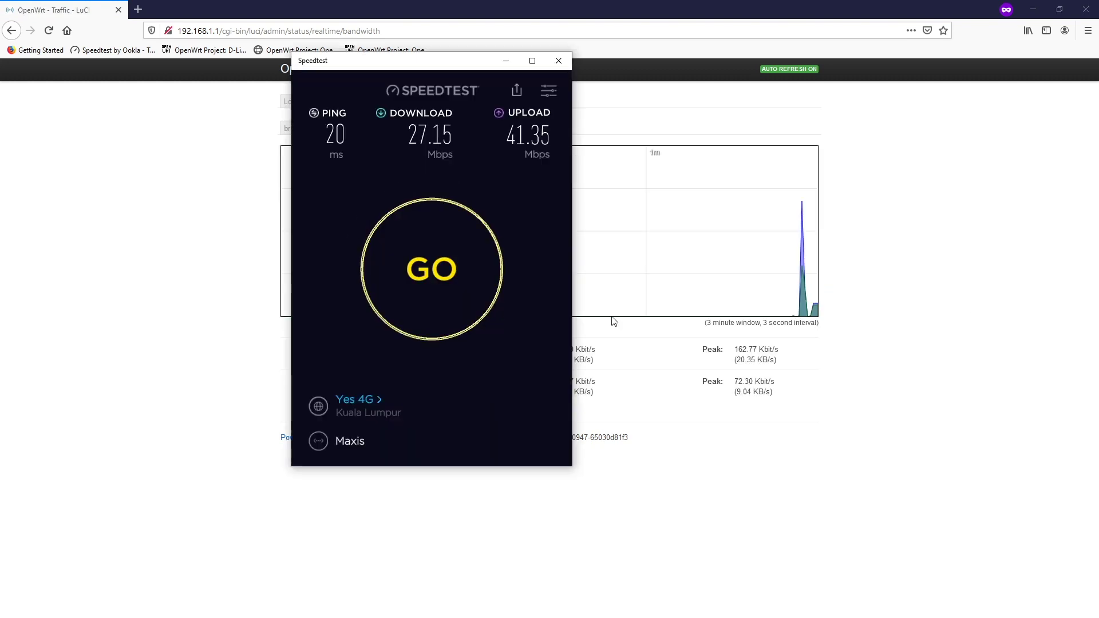
left_click(358, 401)
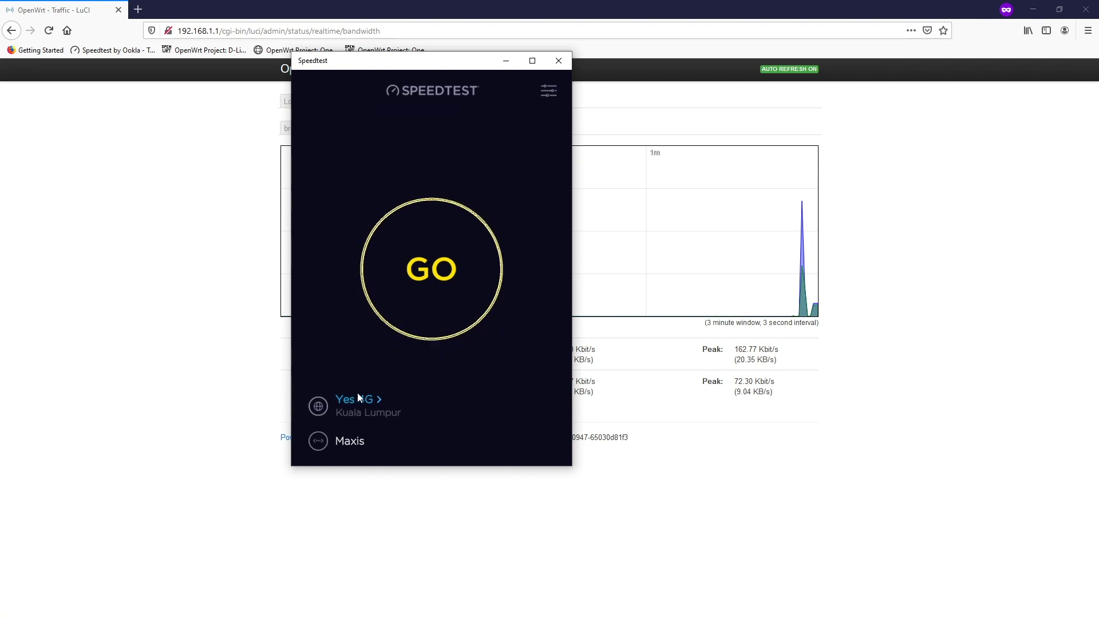
scroll(390, 355, "down", 2)
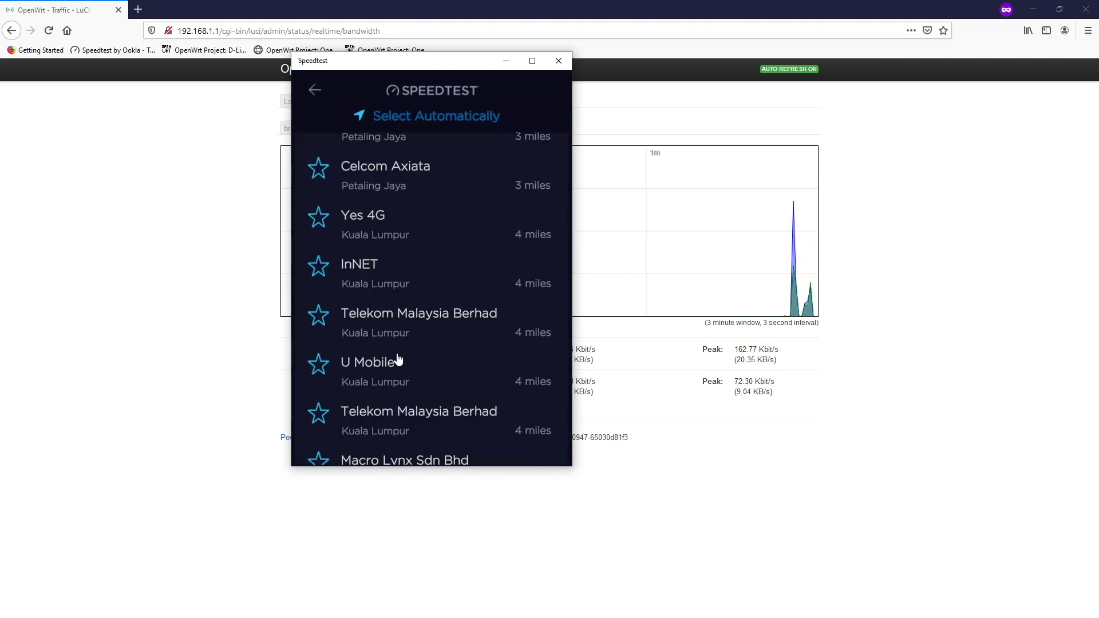
left_click(383, 366)
left_click(467, 260)
left_click_drag(430, 70, 146, 73)
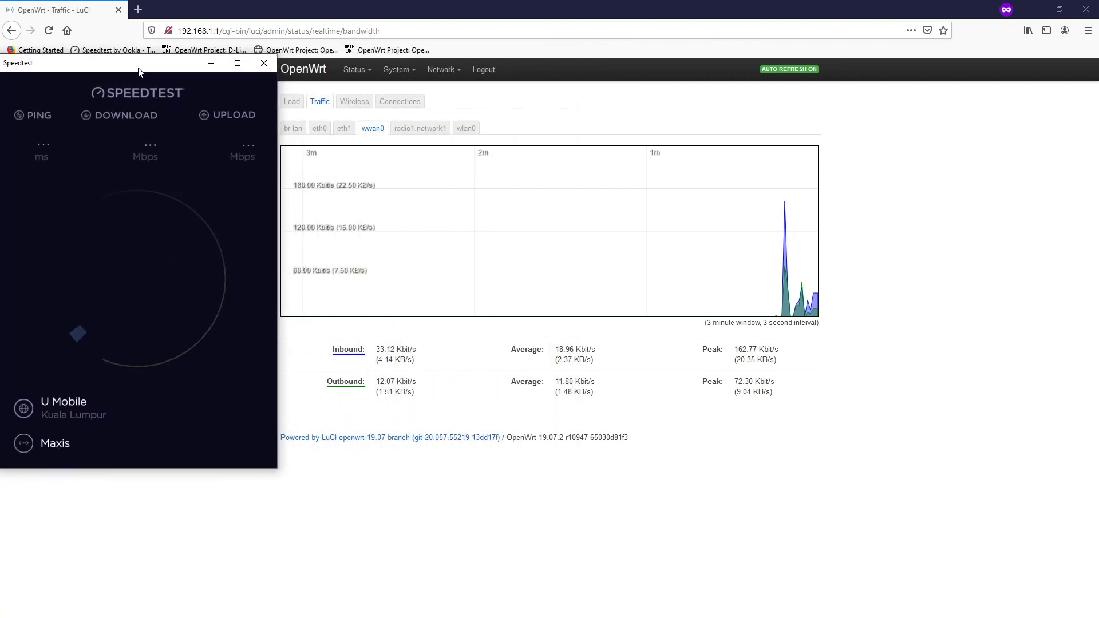
left_click_drag(285, 471, 261, 446)
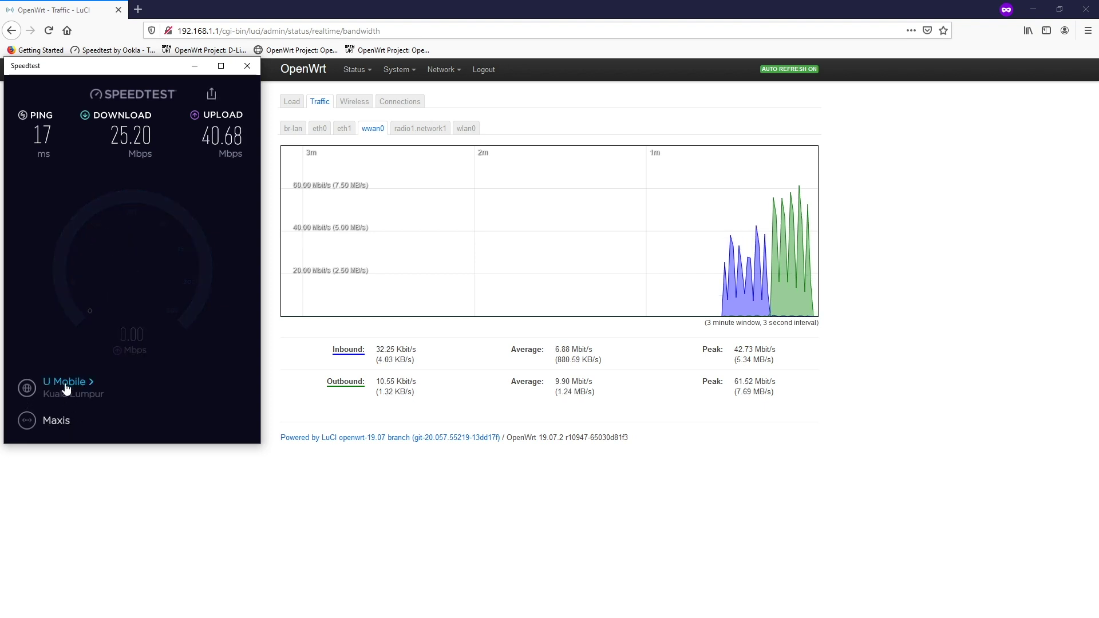
Load speedtest.net in a new tab, dismiss the cookie notice and start the browser test.
left_click(138, 9)
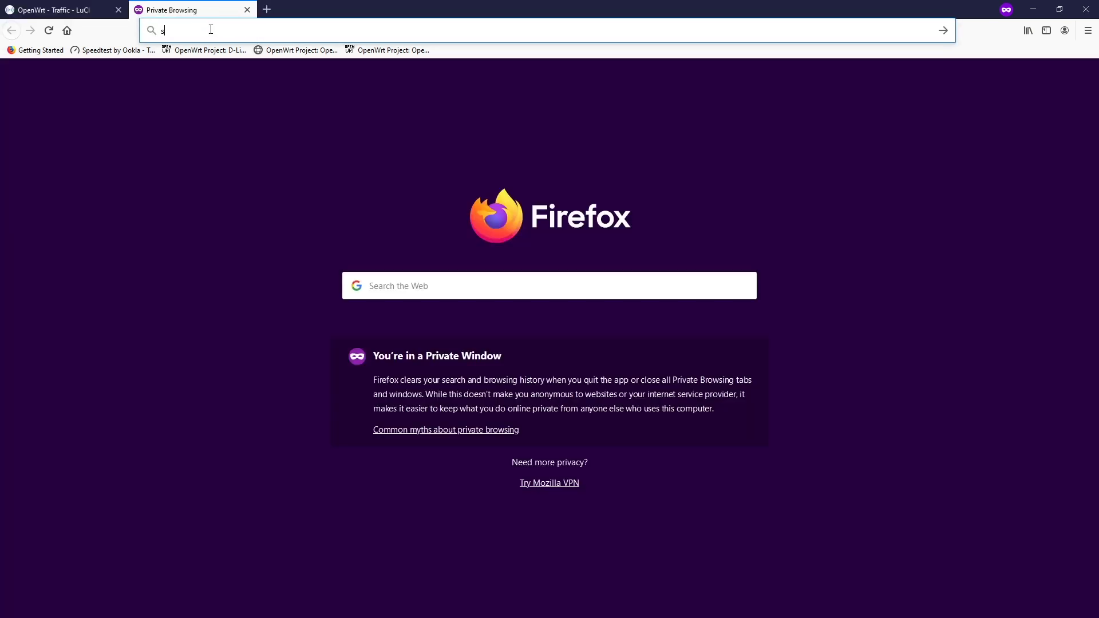
type("speedtest.n")
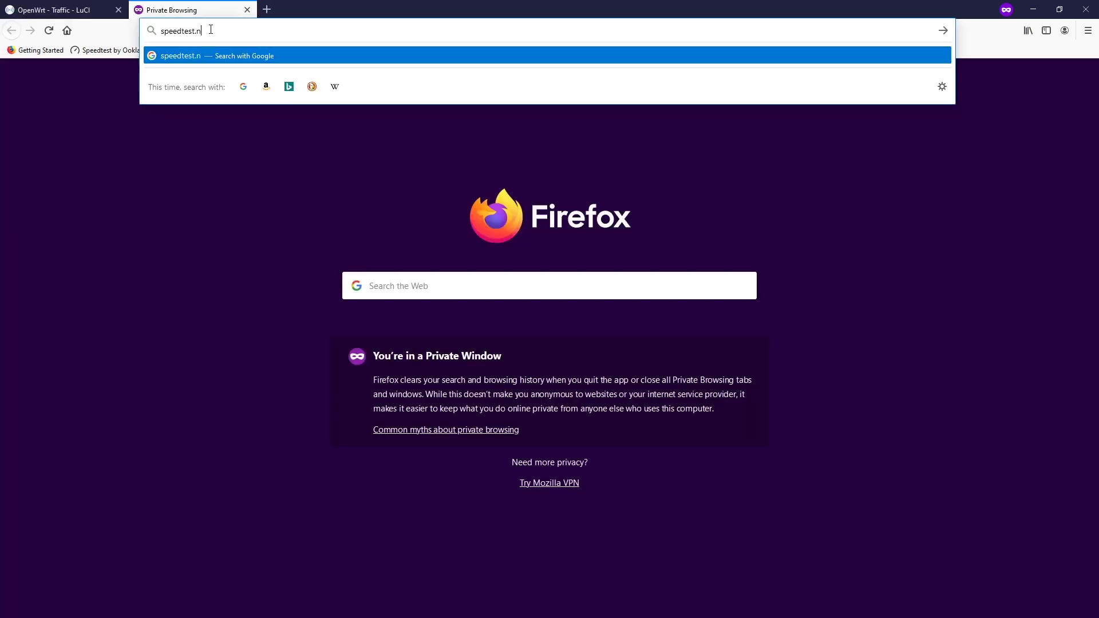
type("et")
key("Return")
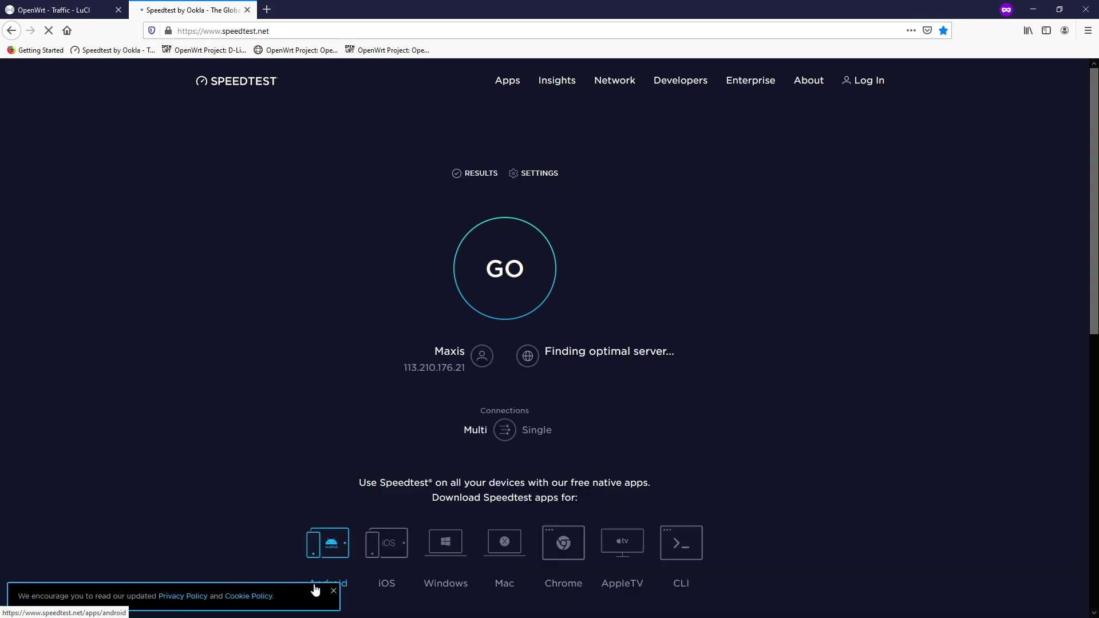
left_click(334, 593)
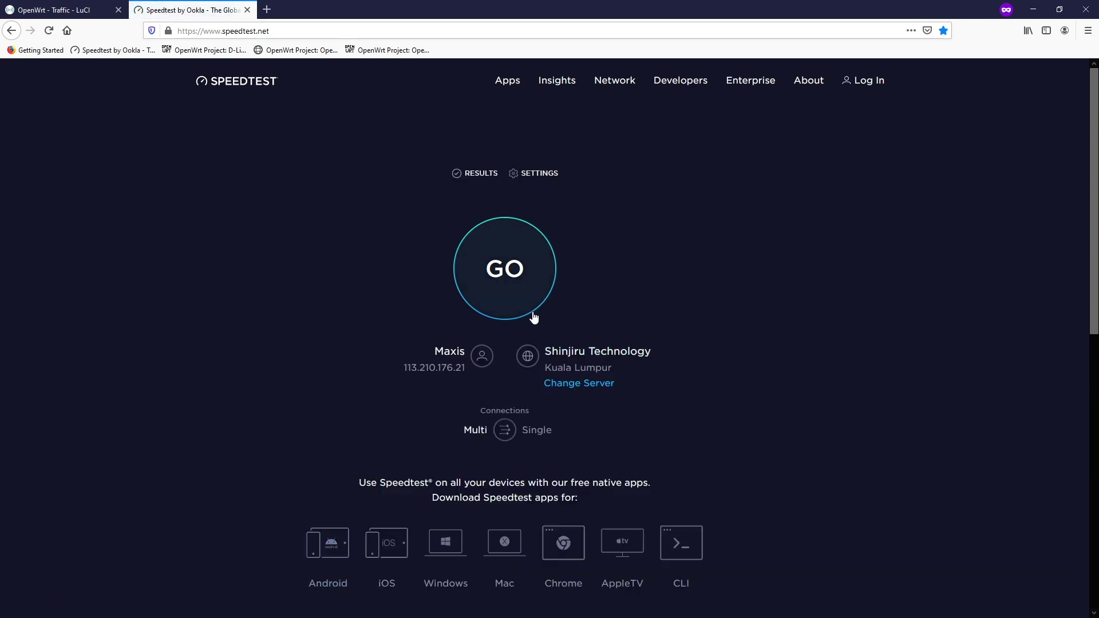
left_click(516, 279)
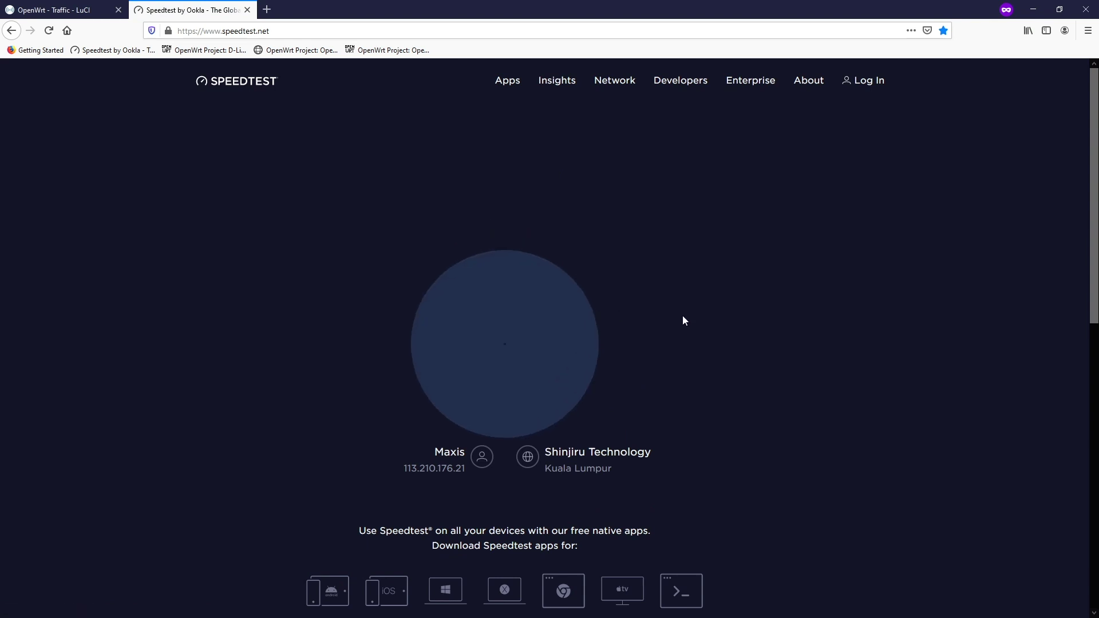